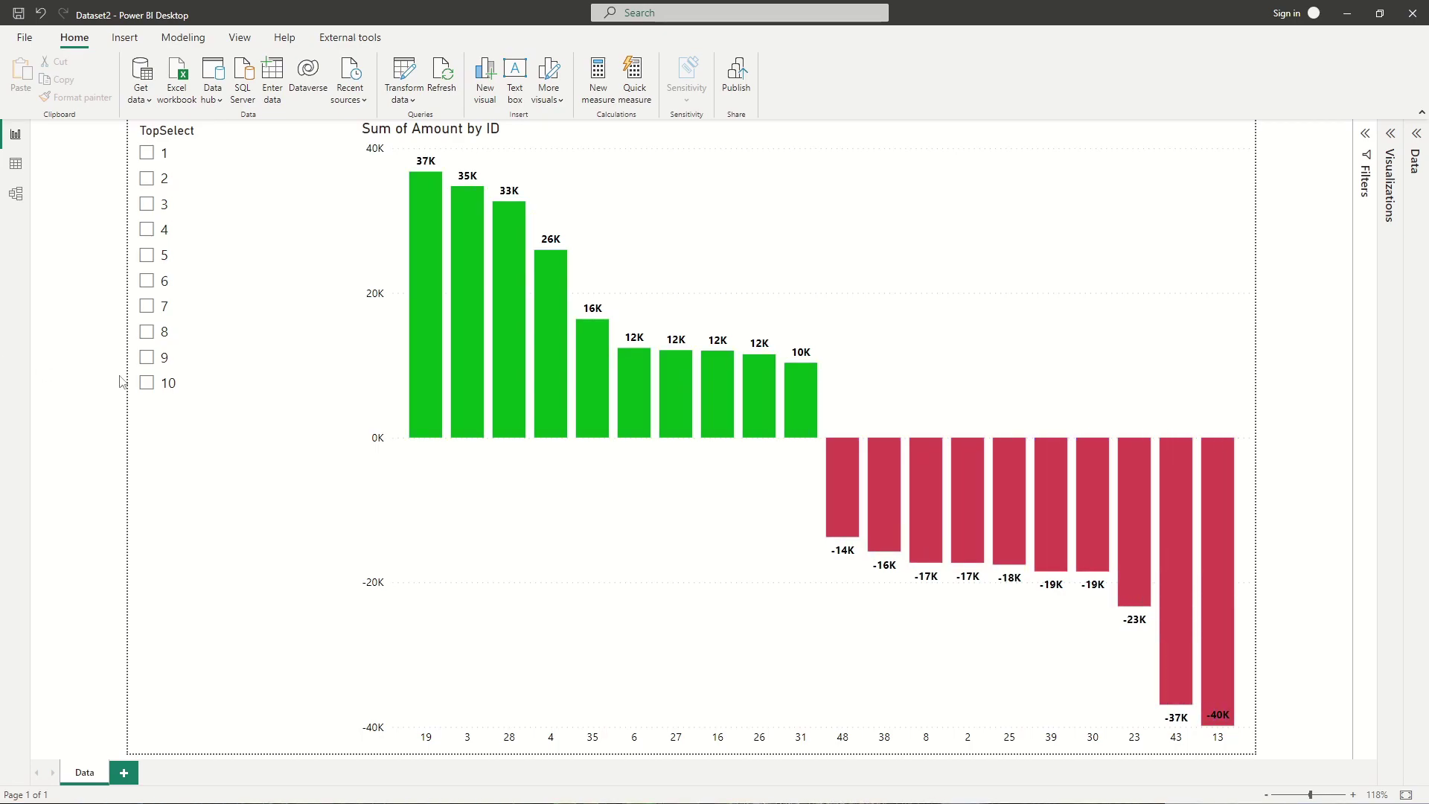
- Try slicer values 7, 4, 1 and 9, then clear the choice to show top and bottom 10
click(147, 306)
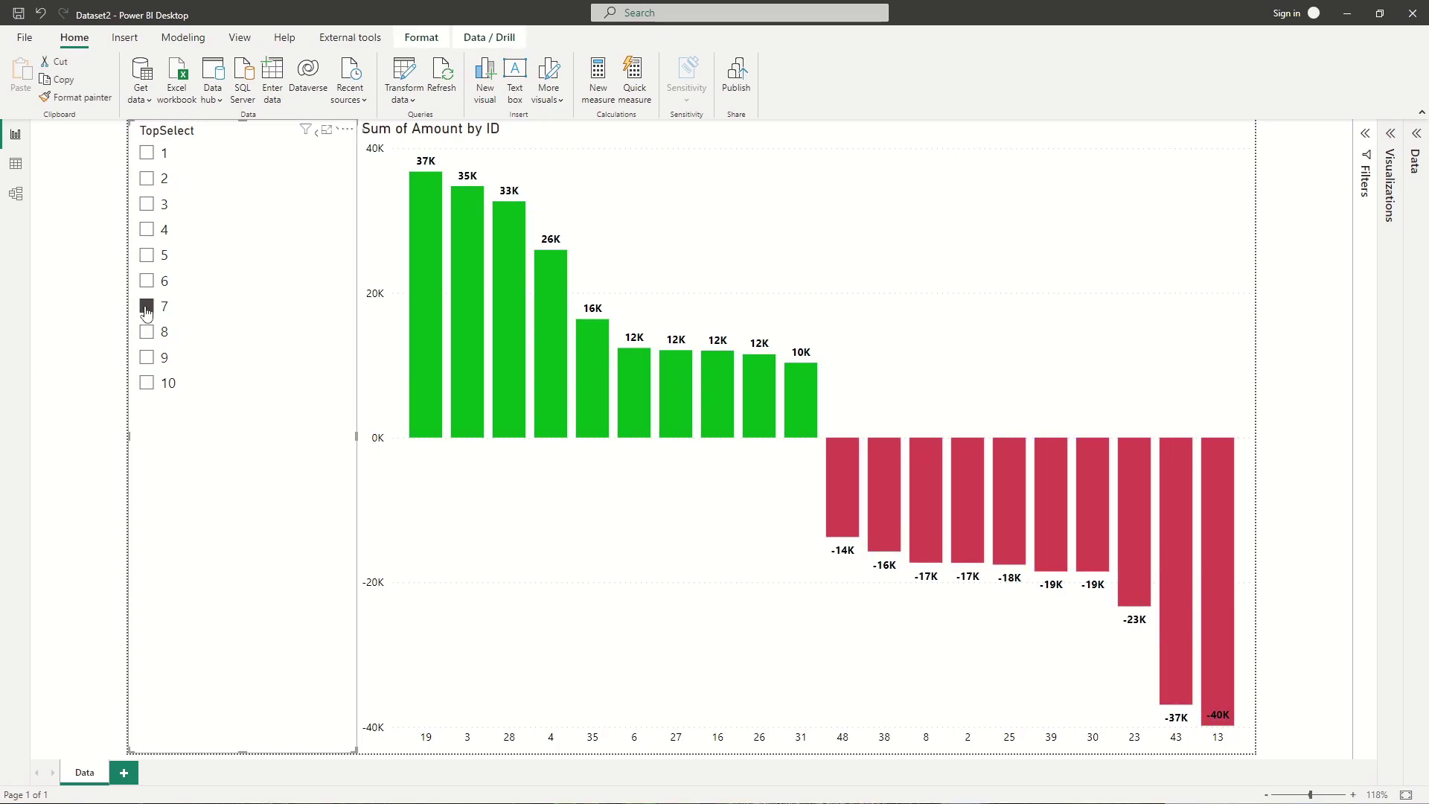
click(148, 230)
click(149, 156)
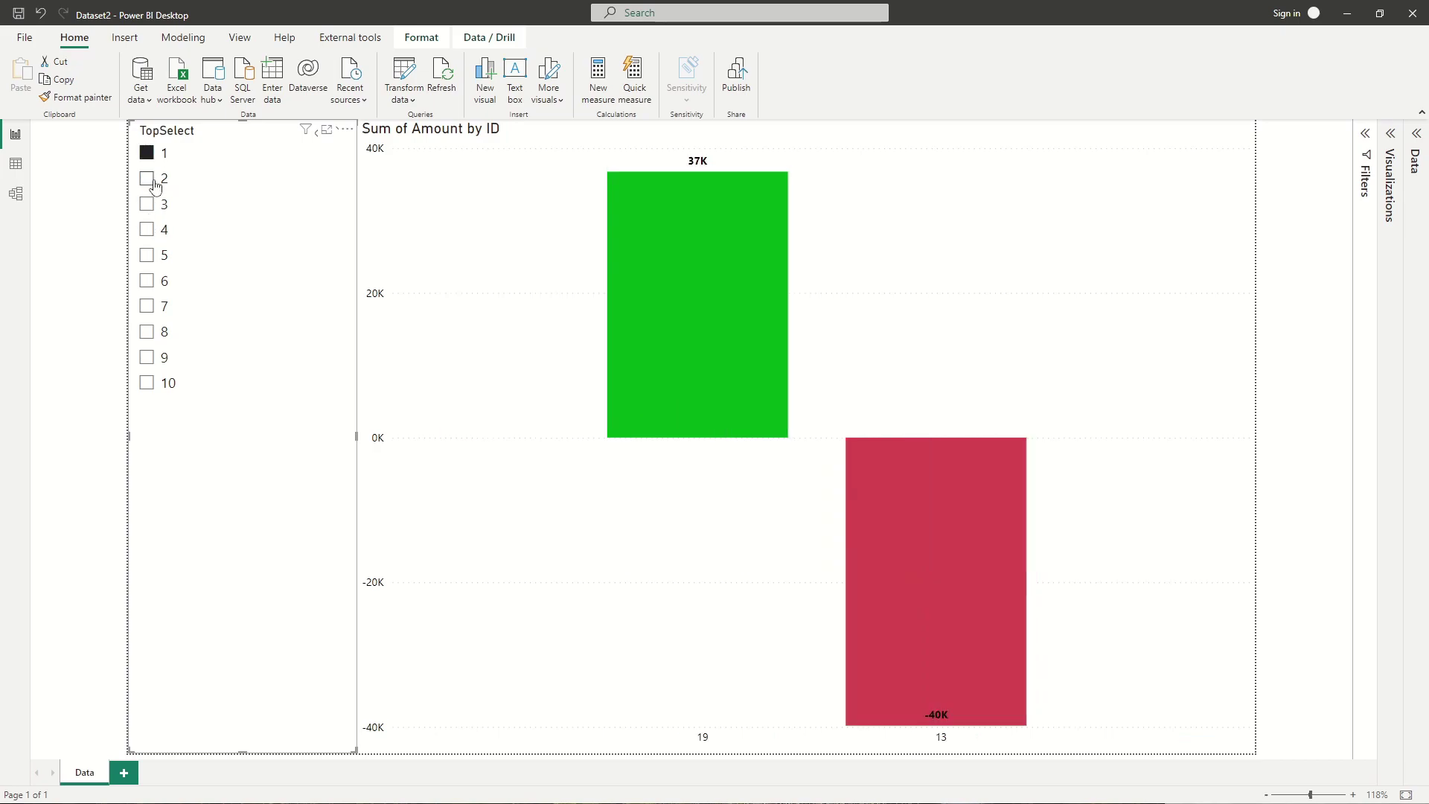
click(150, 370)
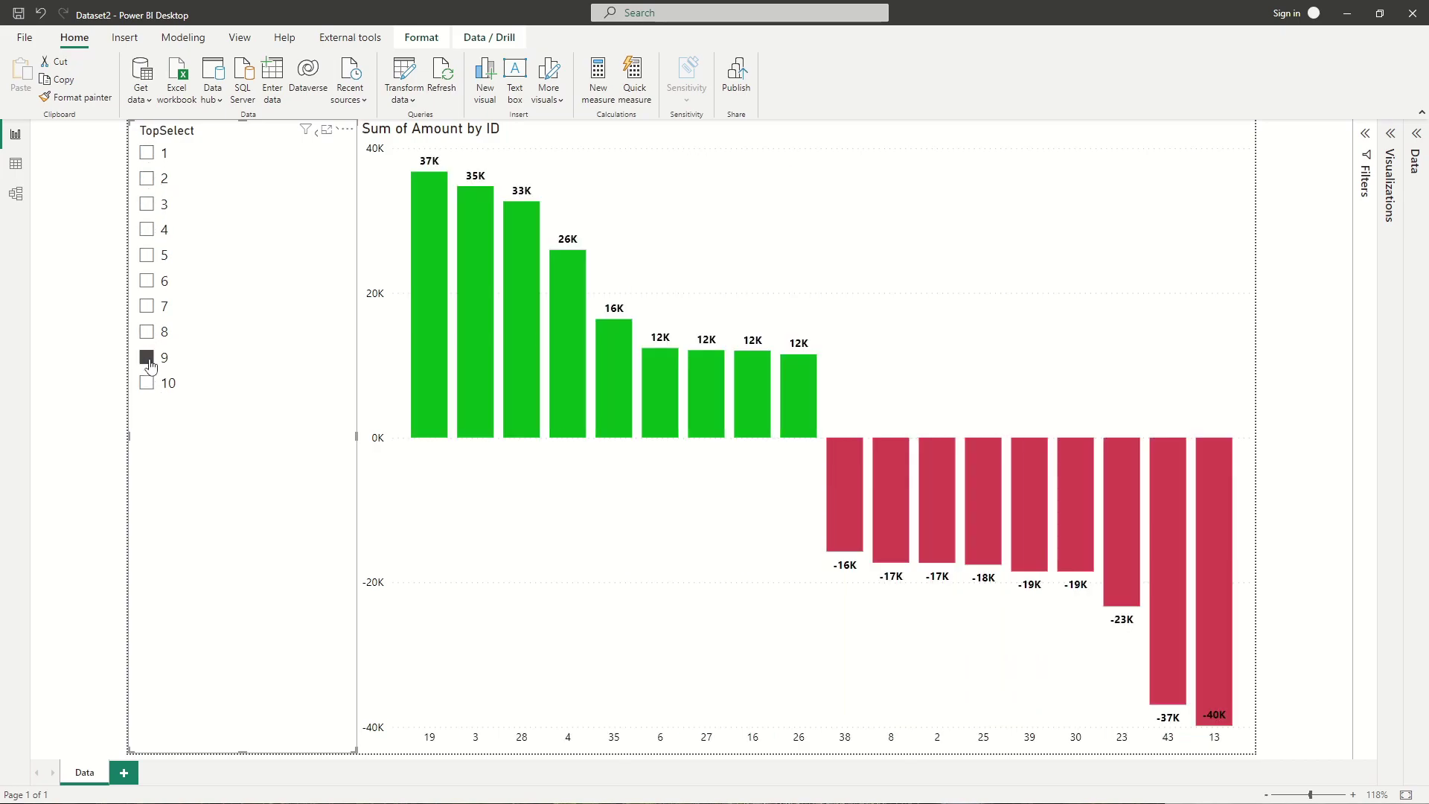
click(150, 365)
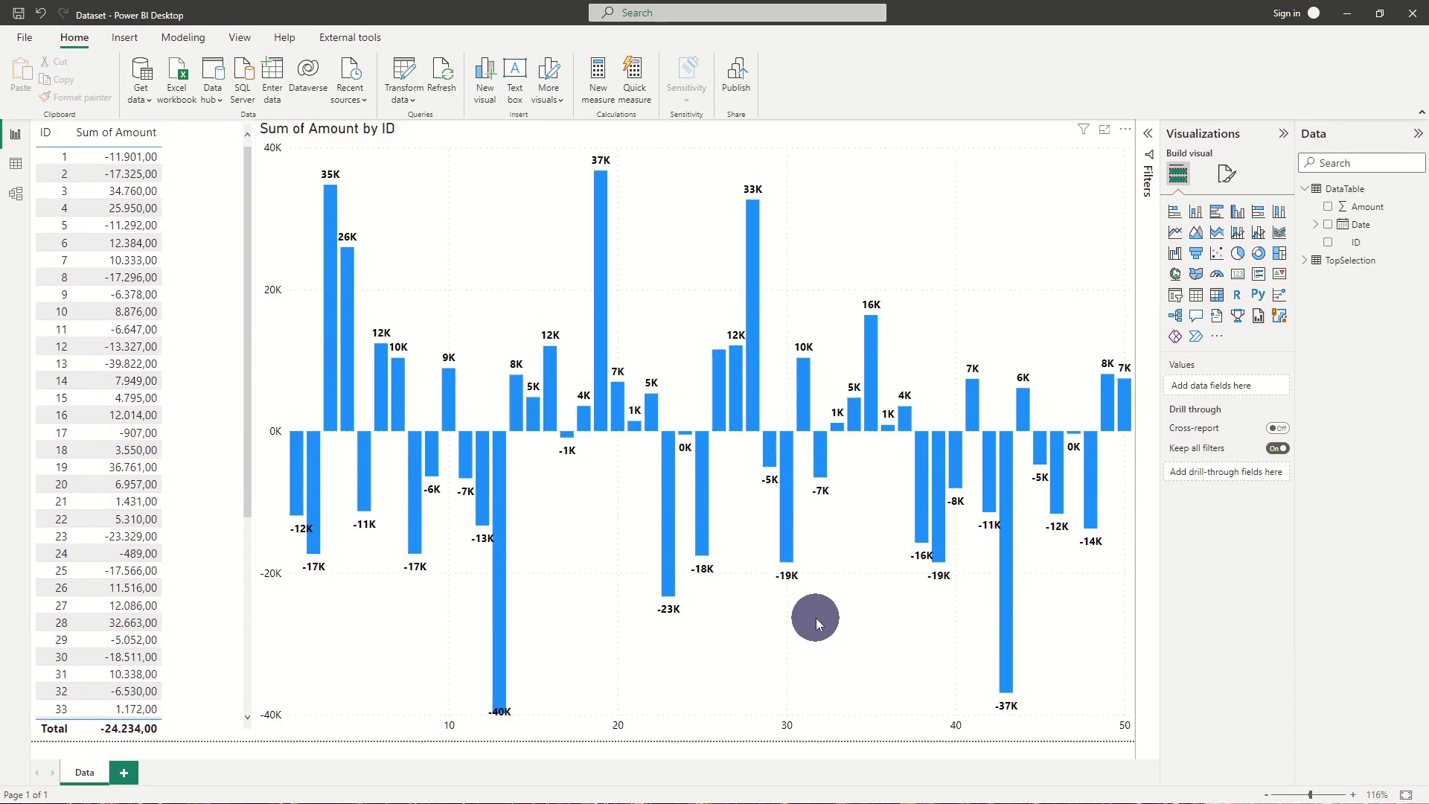
- Inspect the ID and Amount fields and highlight the bars for IDs 1, 7, 17, 26 and 28
click(1357, 242)
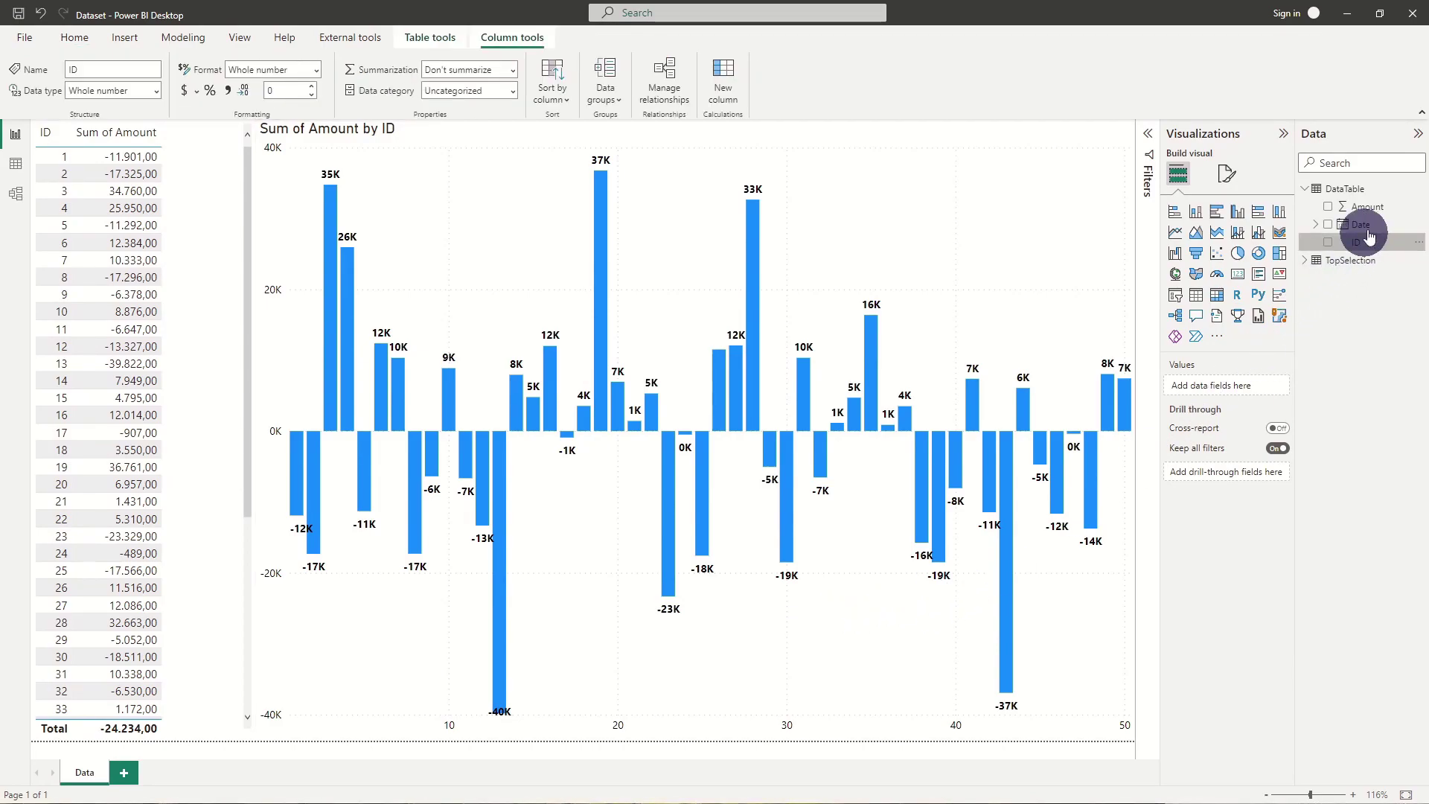
click(1377, 208)
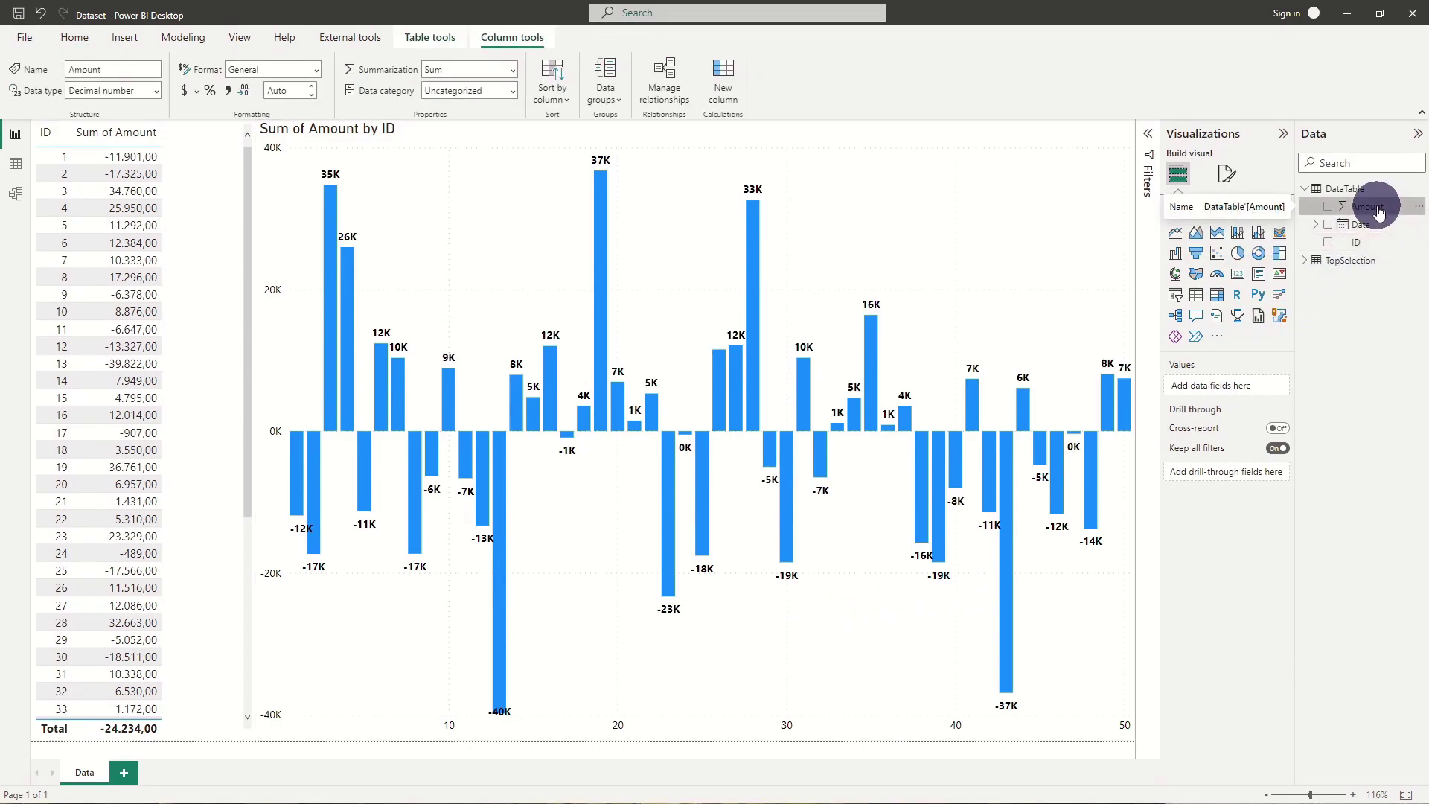
click(171, 177)
click(121, 156)
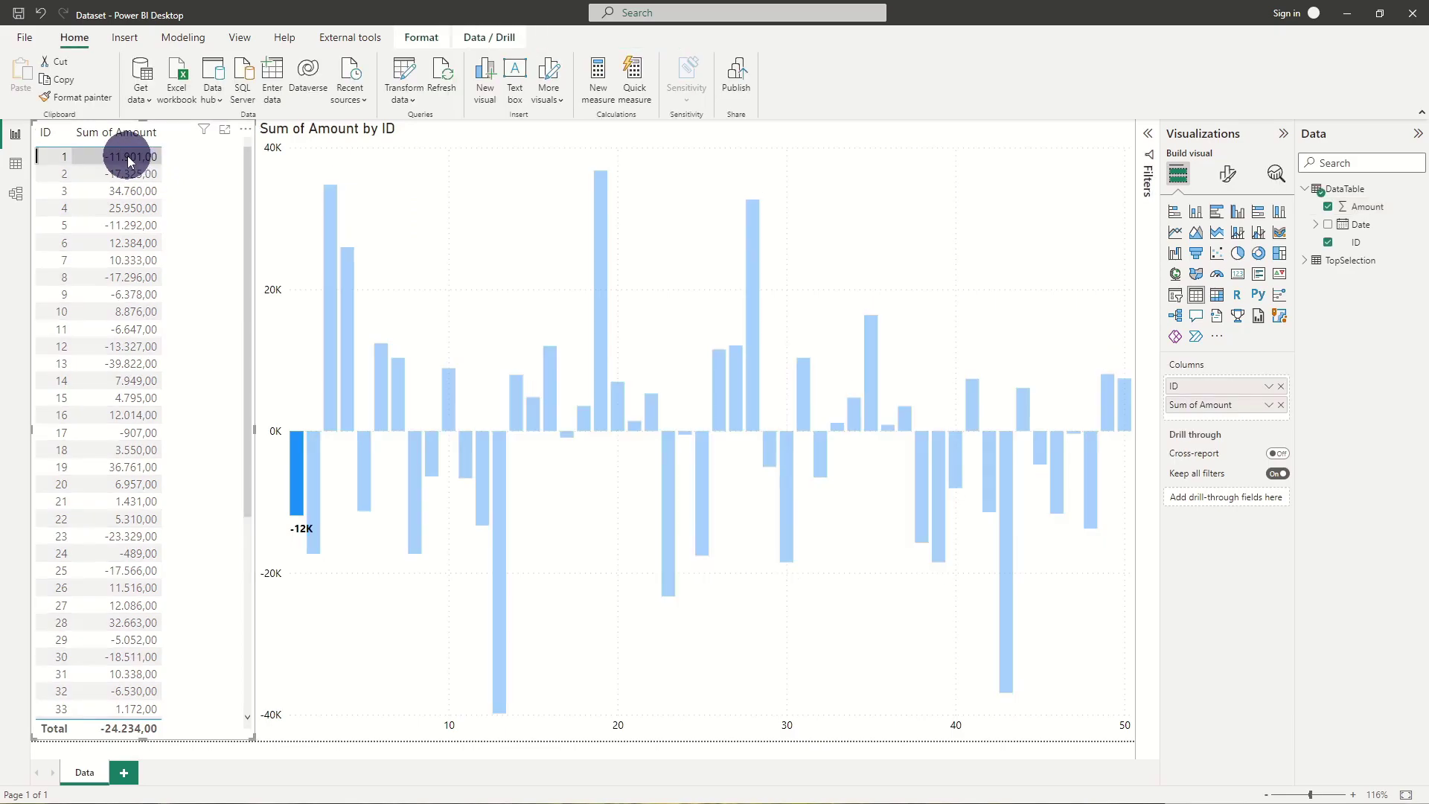
click(121, 260)
click(127, 431)
click(138, 587)
click(136, 624)
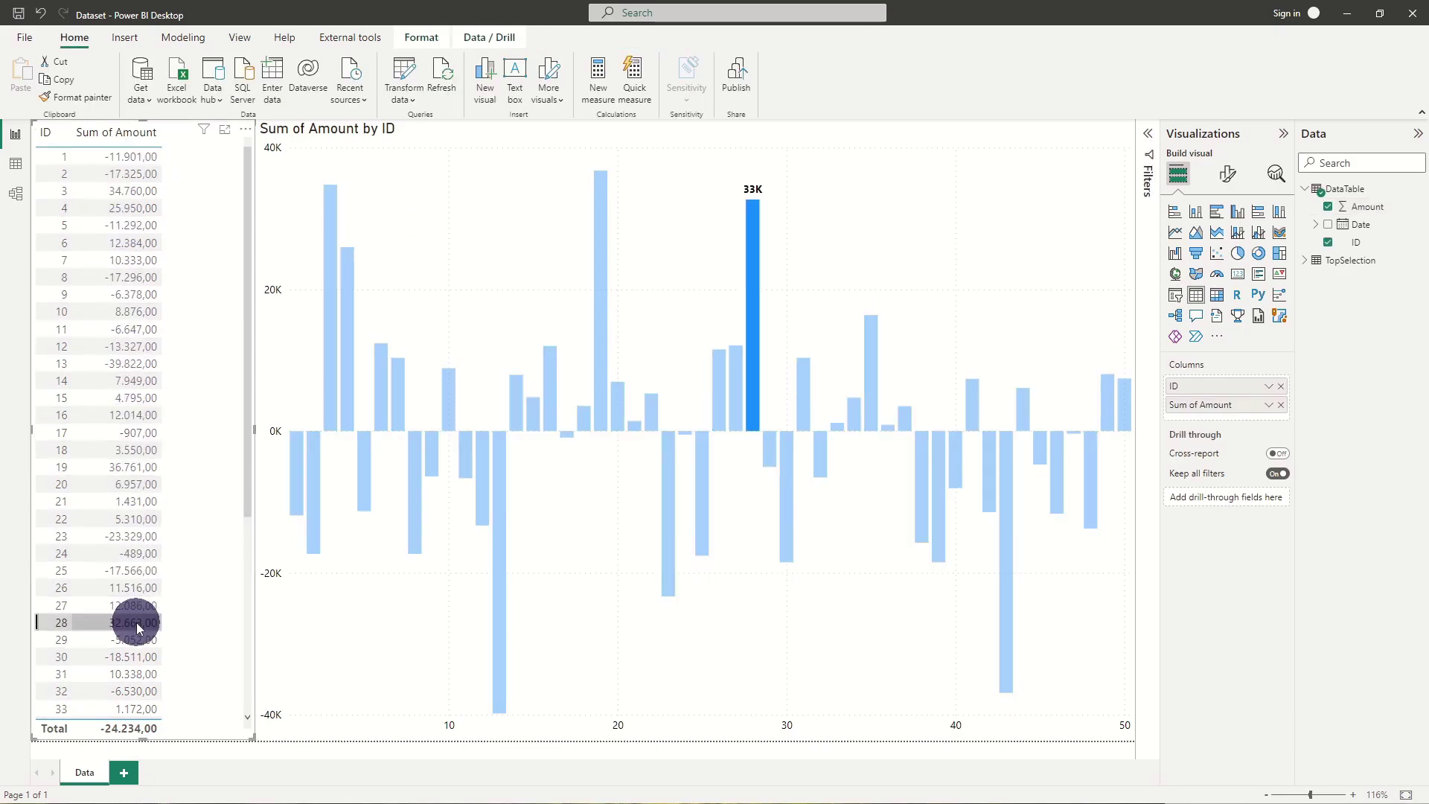
- Set the bar chart's X-axis type to Categorical so bars sort descending
click(859, 229)
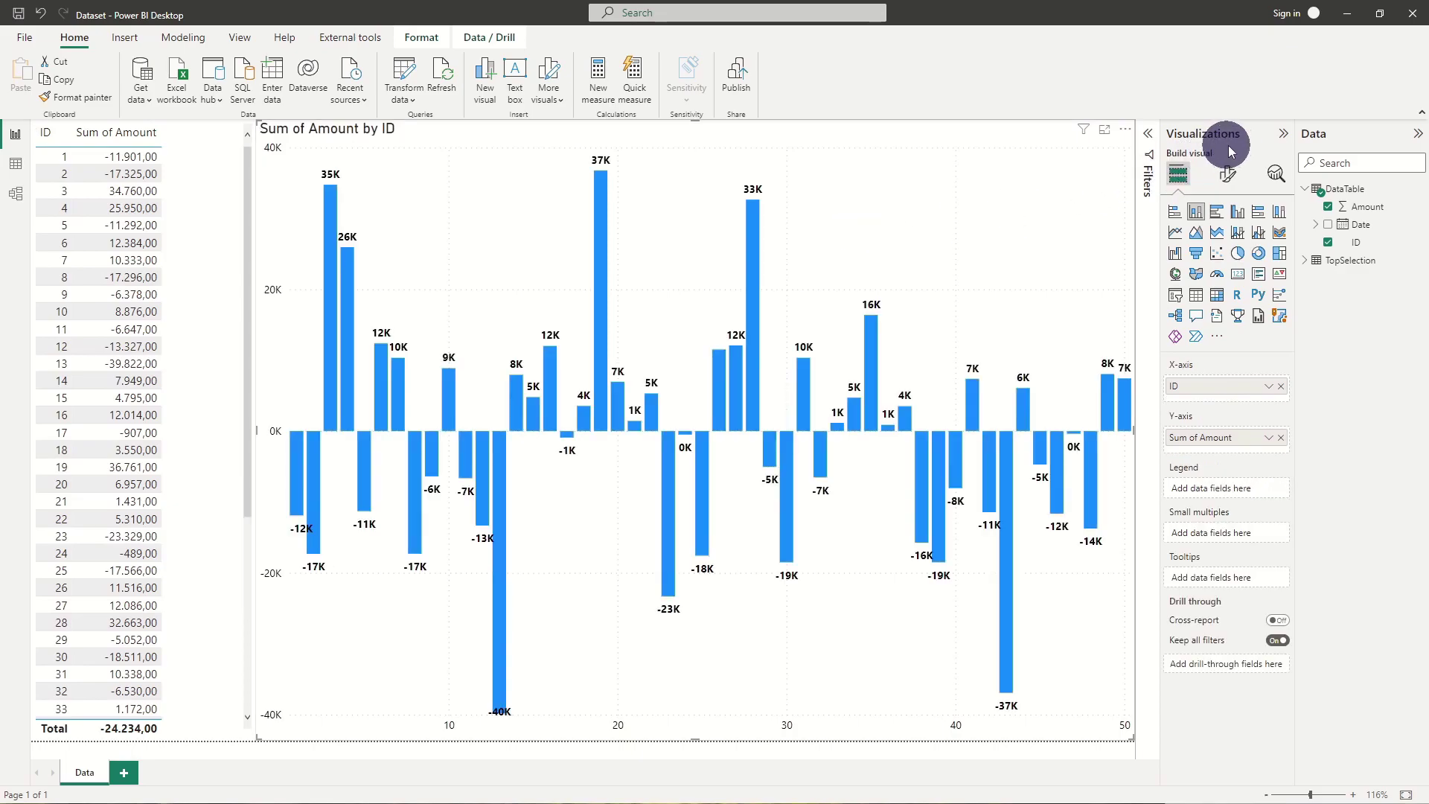
click(1229, 178)
click(1198, 277)
click(1212, 323)
click(1217, 355)
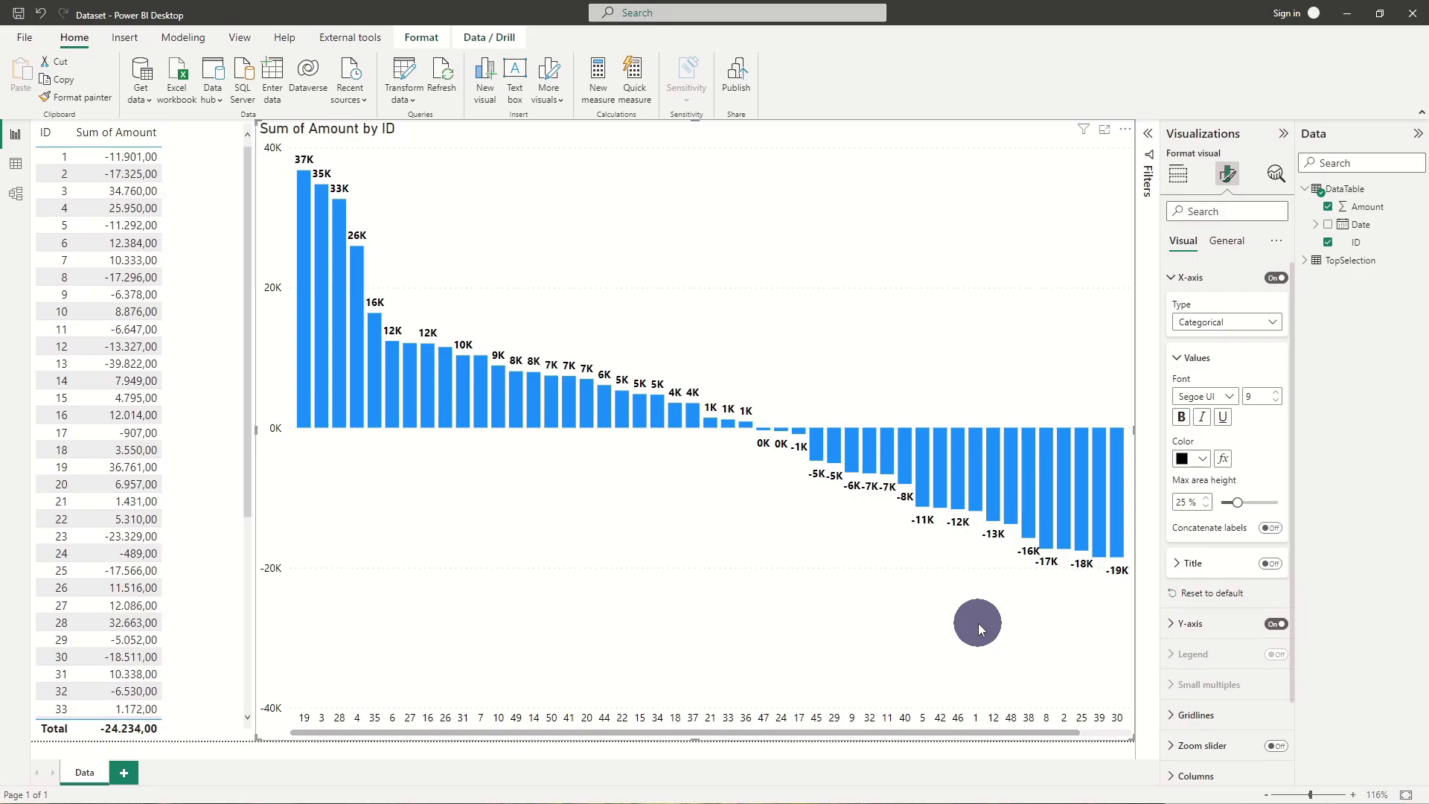
- Create a new TopBottom measure in DataTable and add the line VAR TopX = 10
click(1350, 190)
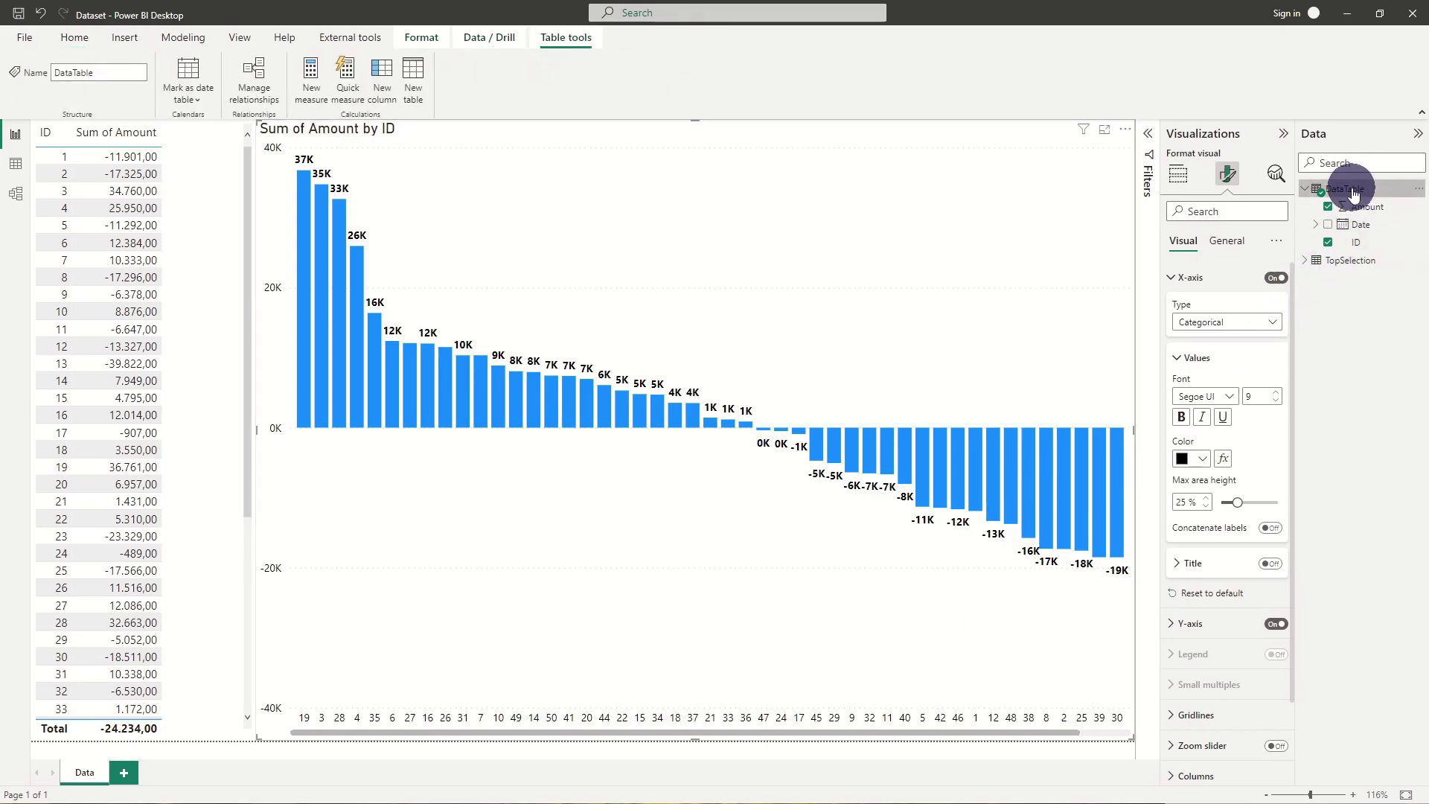
click(311, 74)
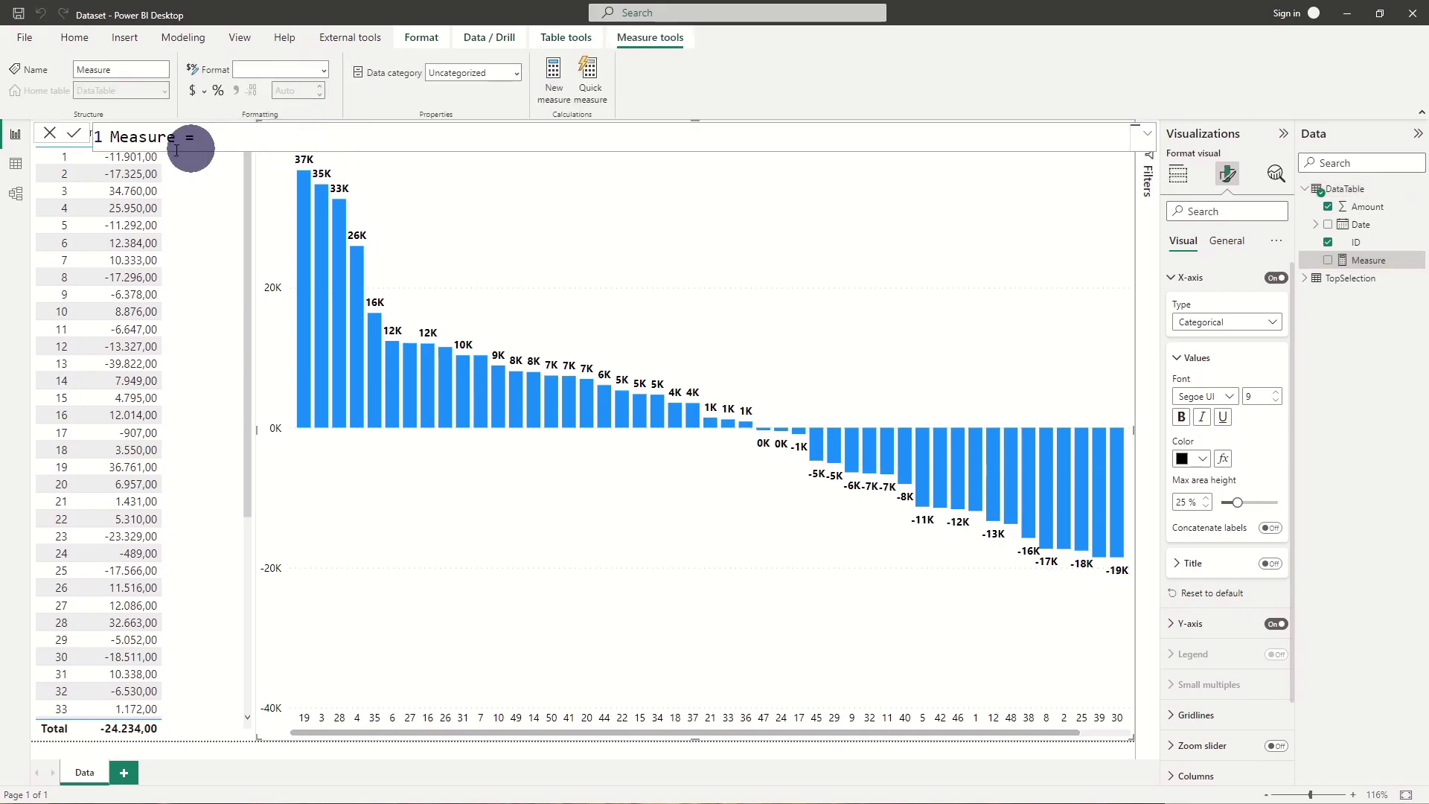
text(Top)
text(Bottom)
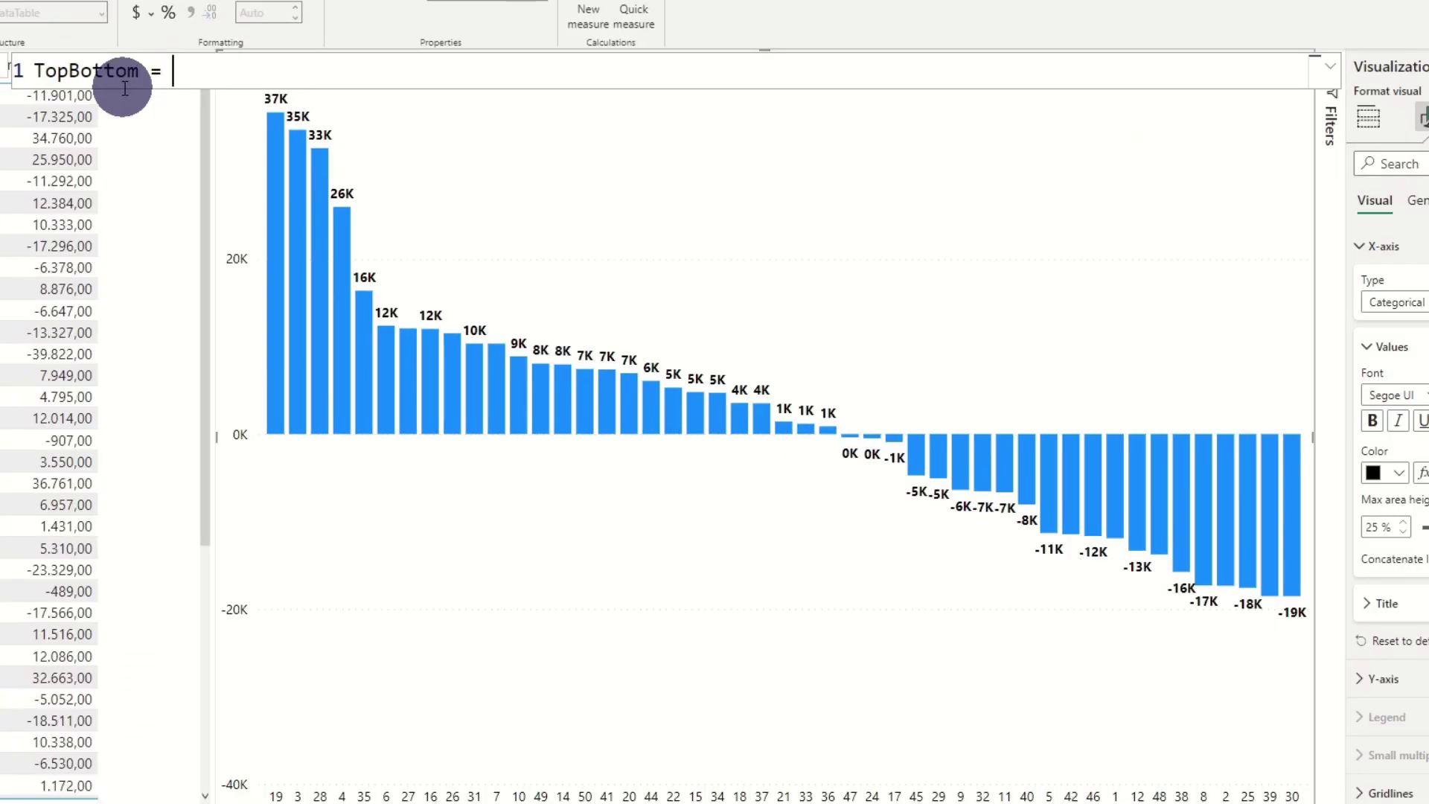
key(shift+Return)
key(shift+Return)
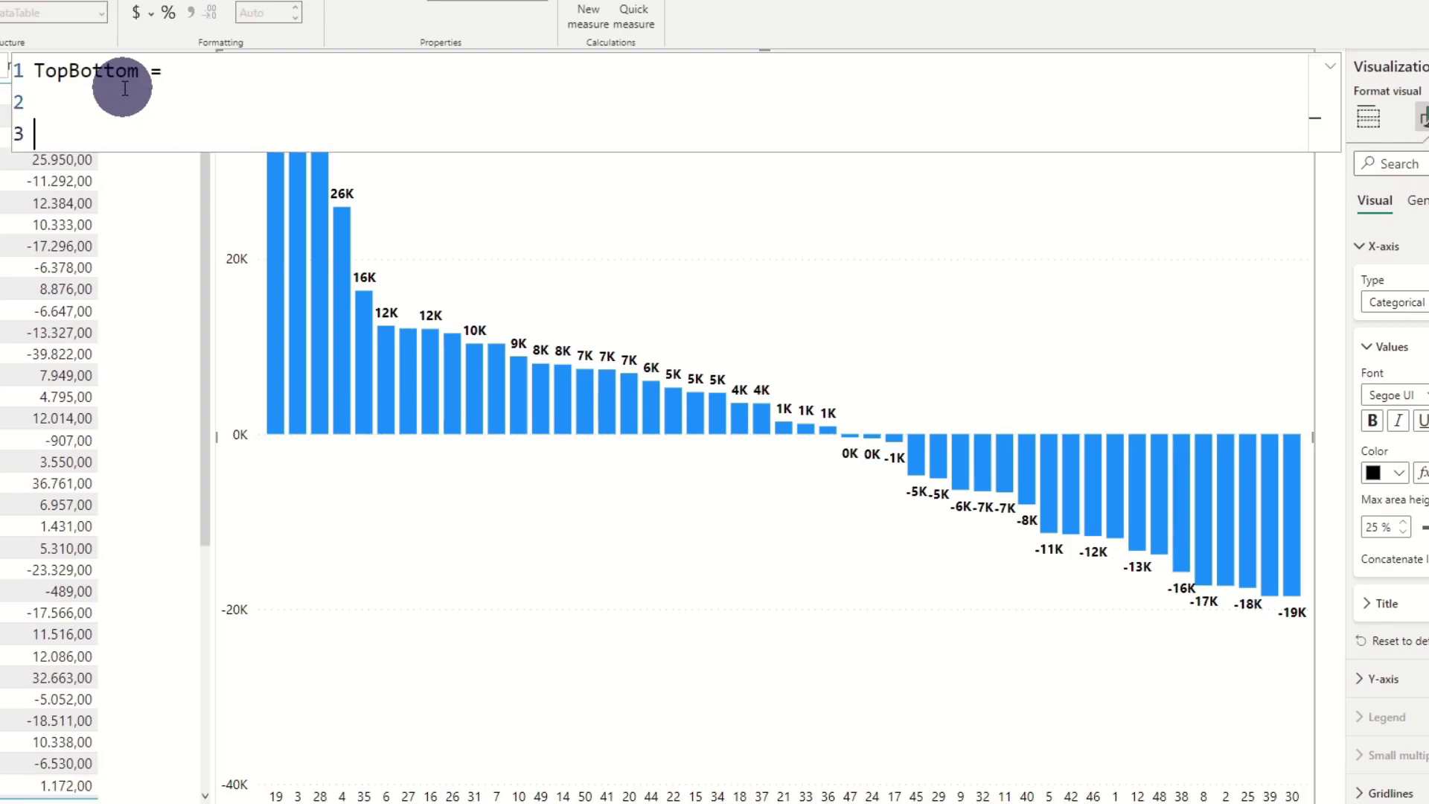
text(VAR)
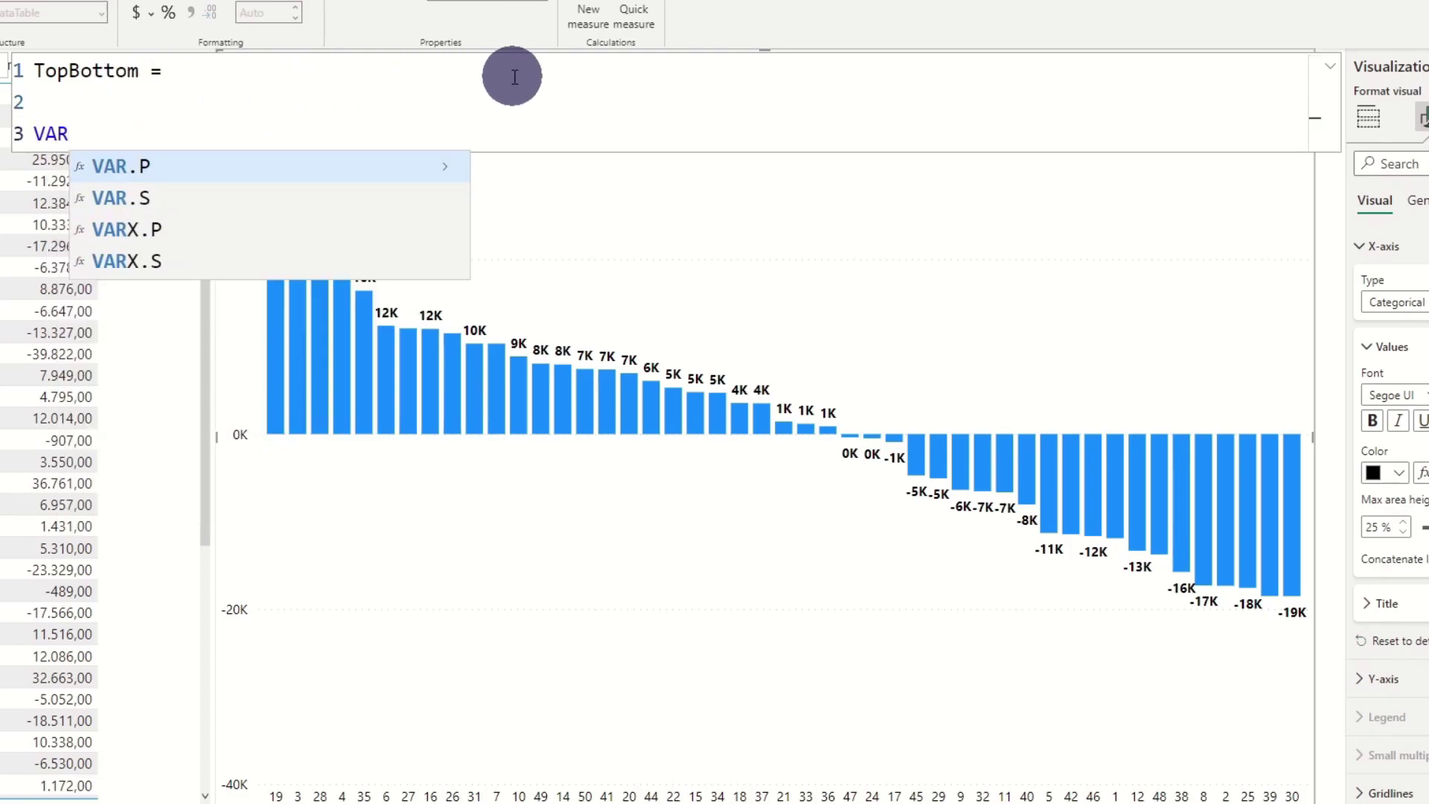
text( TopX = 10)
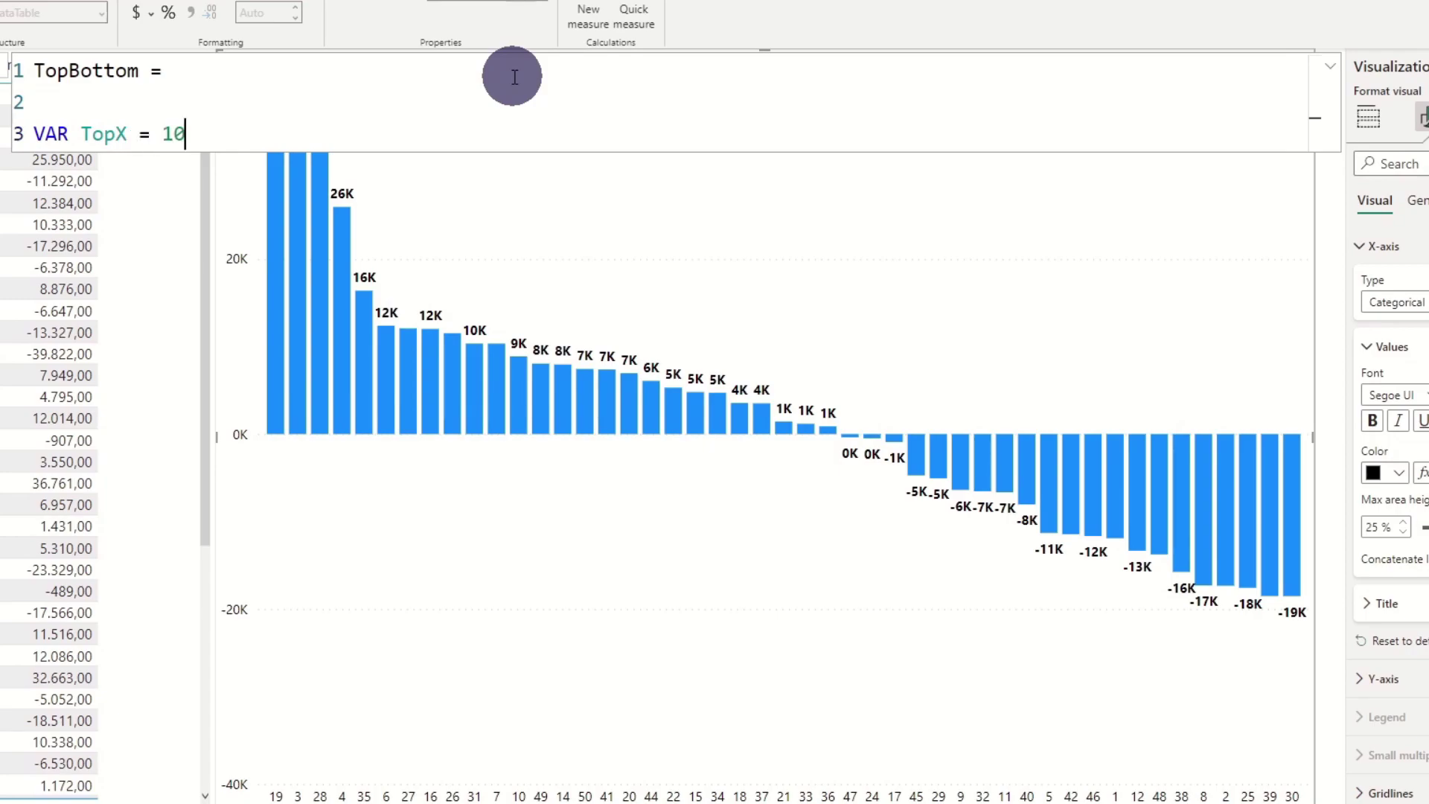
key(shift+Return)
key(shift+Return)
key(Up)
- Add VAR TopRank = RANKX(ALL('DataTable'[ID]), CALCULATE(SUM([Amount])),, DESC)
text(VAR TopRank = R)
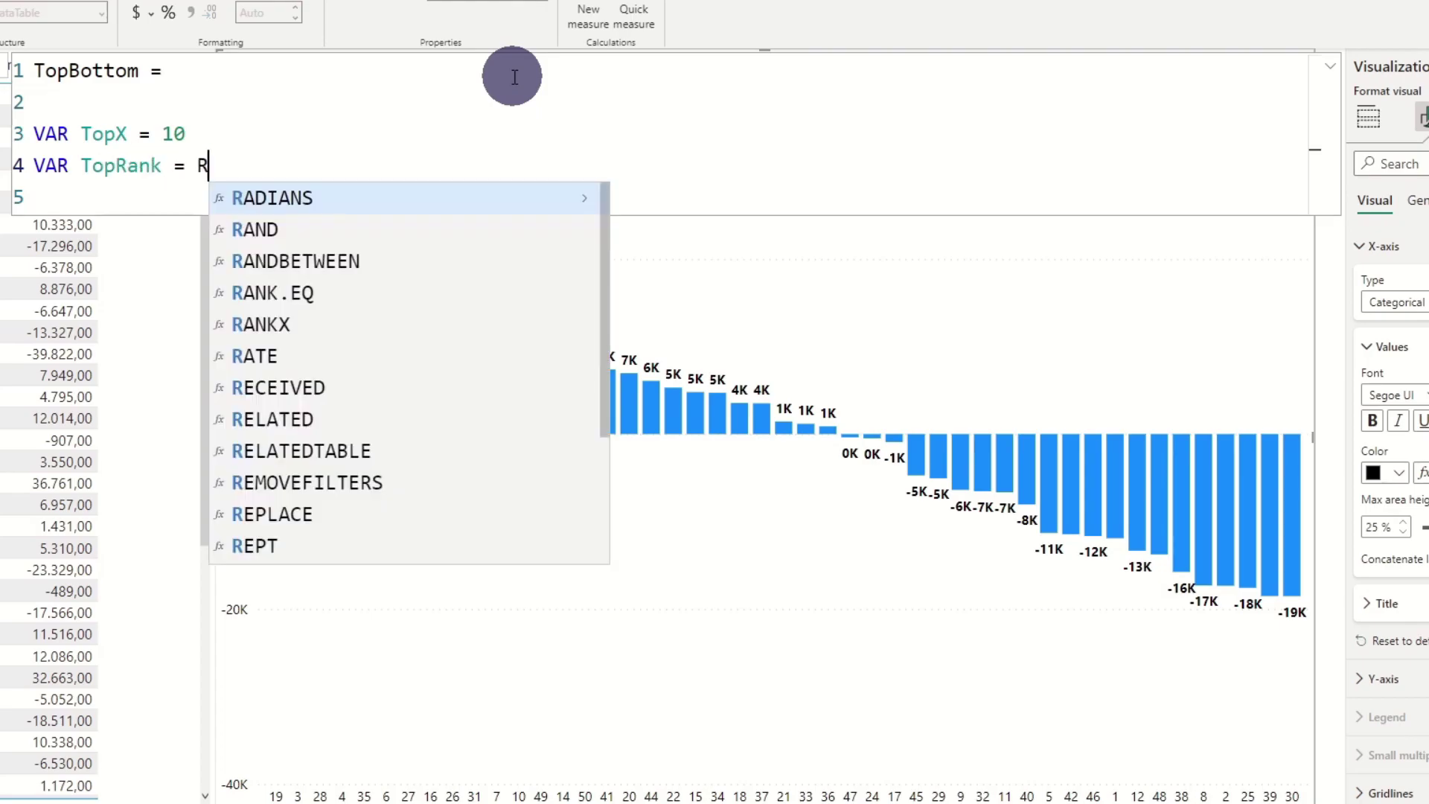
text(ANKX(A)
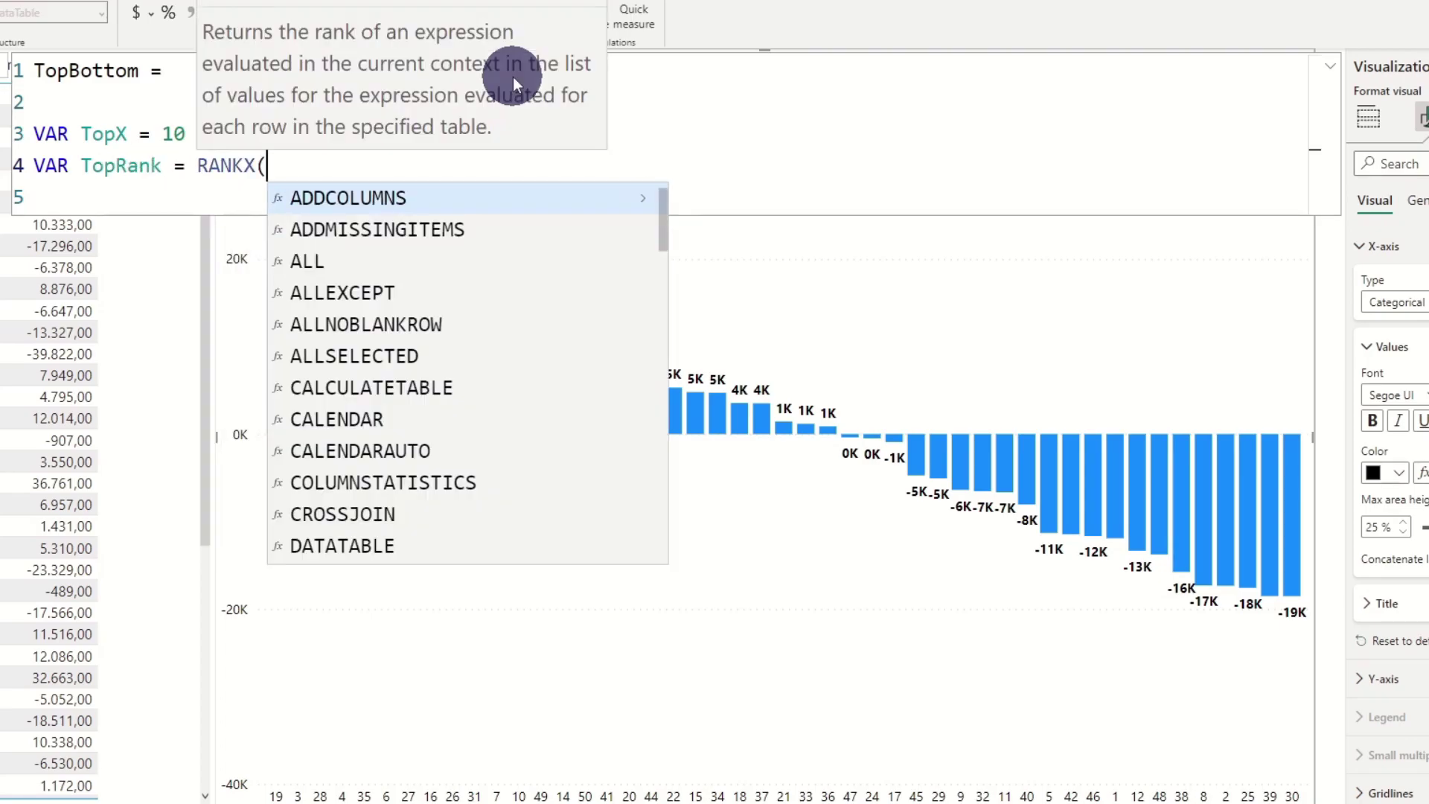
key(Down)
key(Down)
key(Tab)
key(Down)
key(Down)
key(Down)
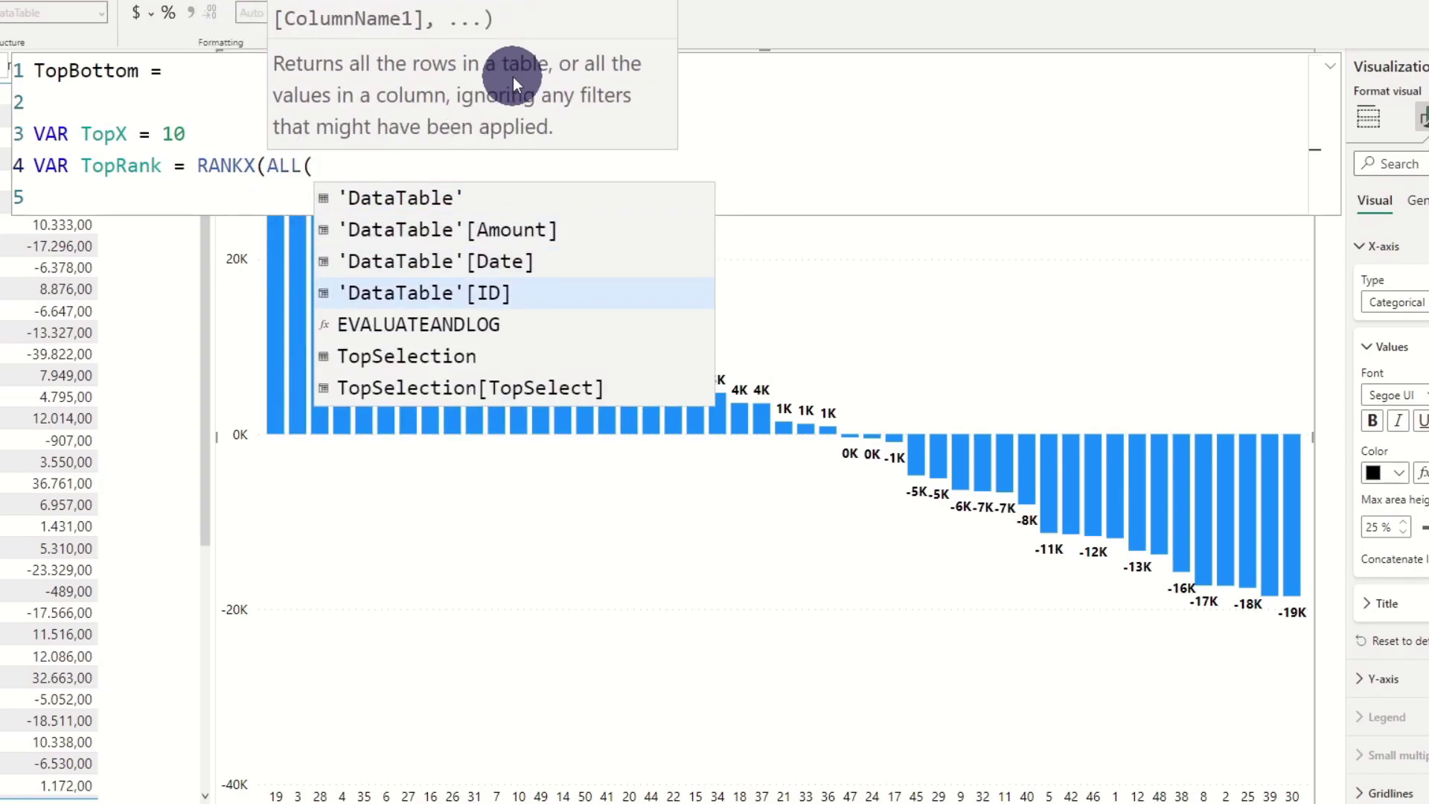
key(Tab)
text(), Ca)
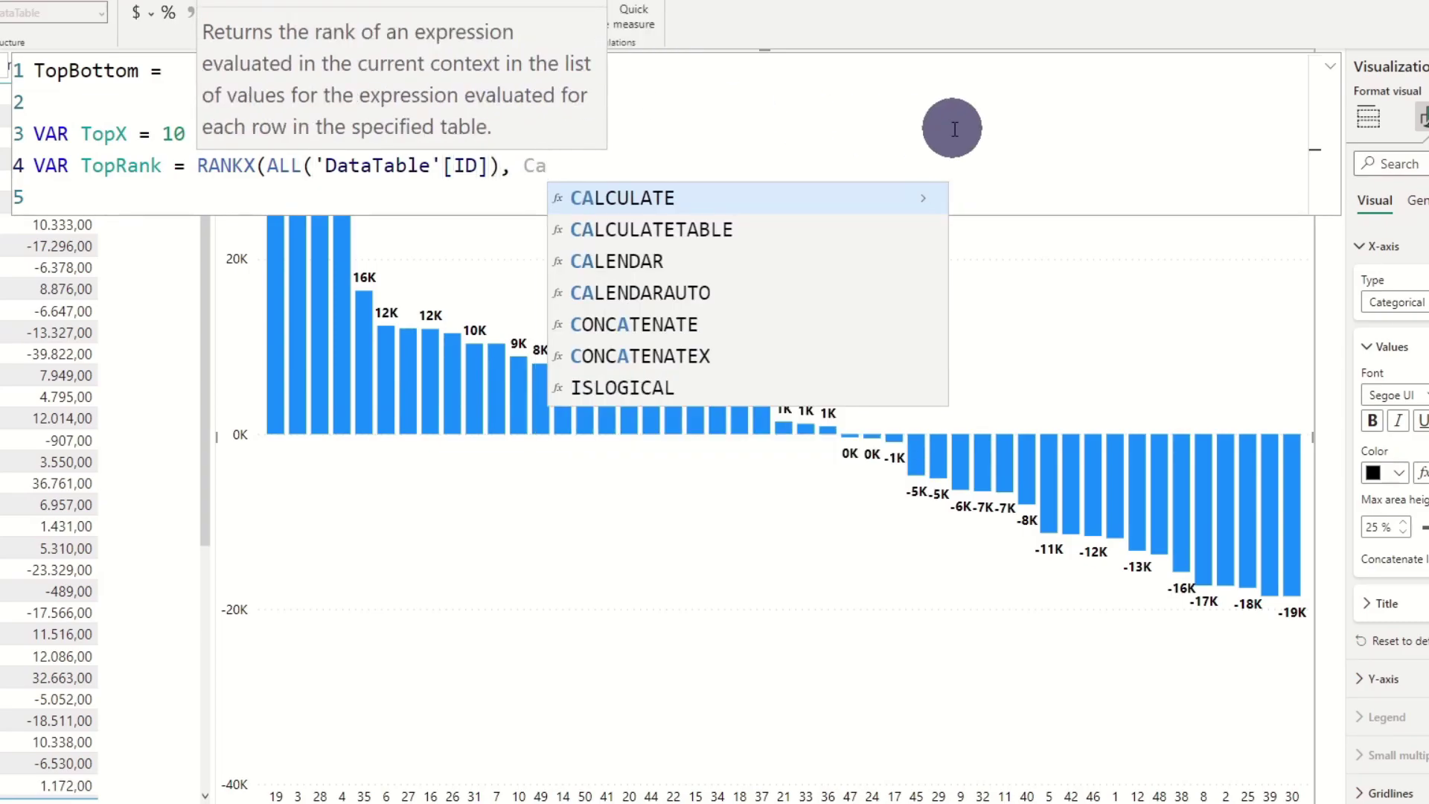
key(Tab)
text(SUM)
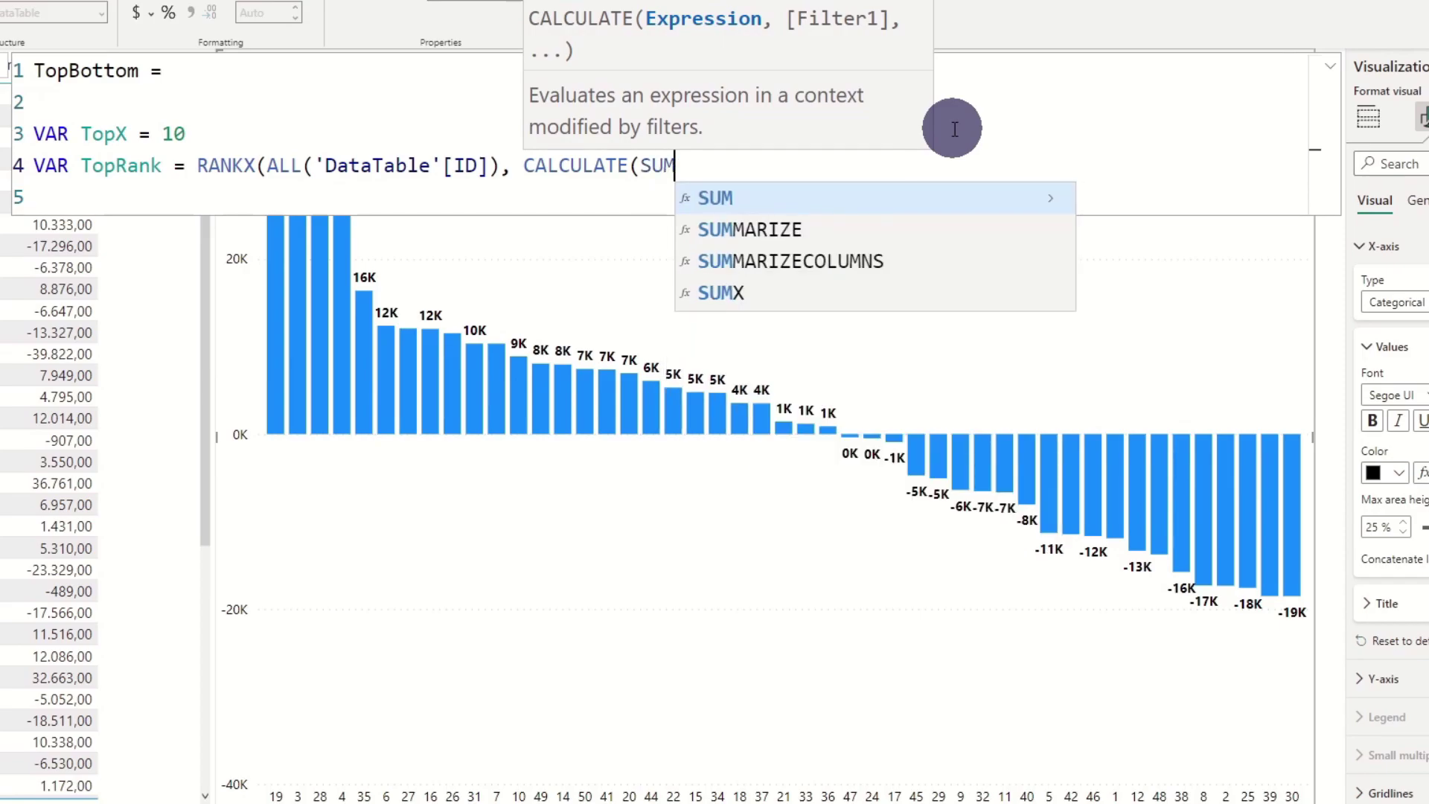
key(Tab)
text([)
key(Tab)
text()),, )
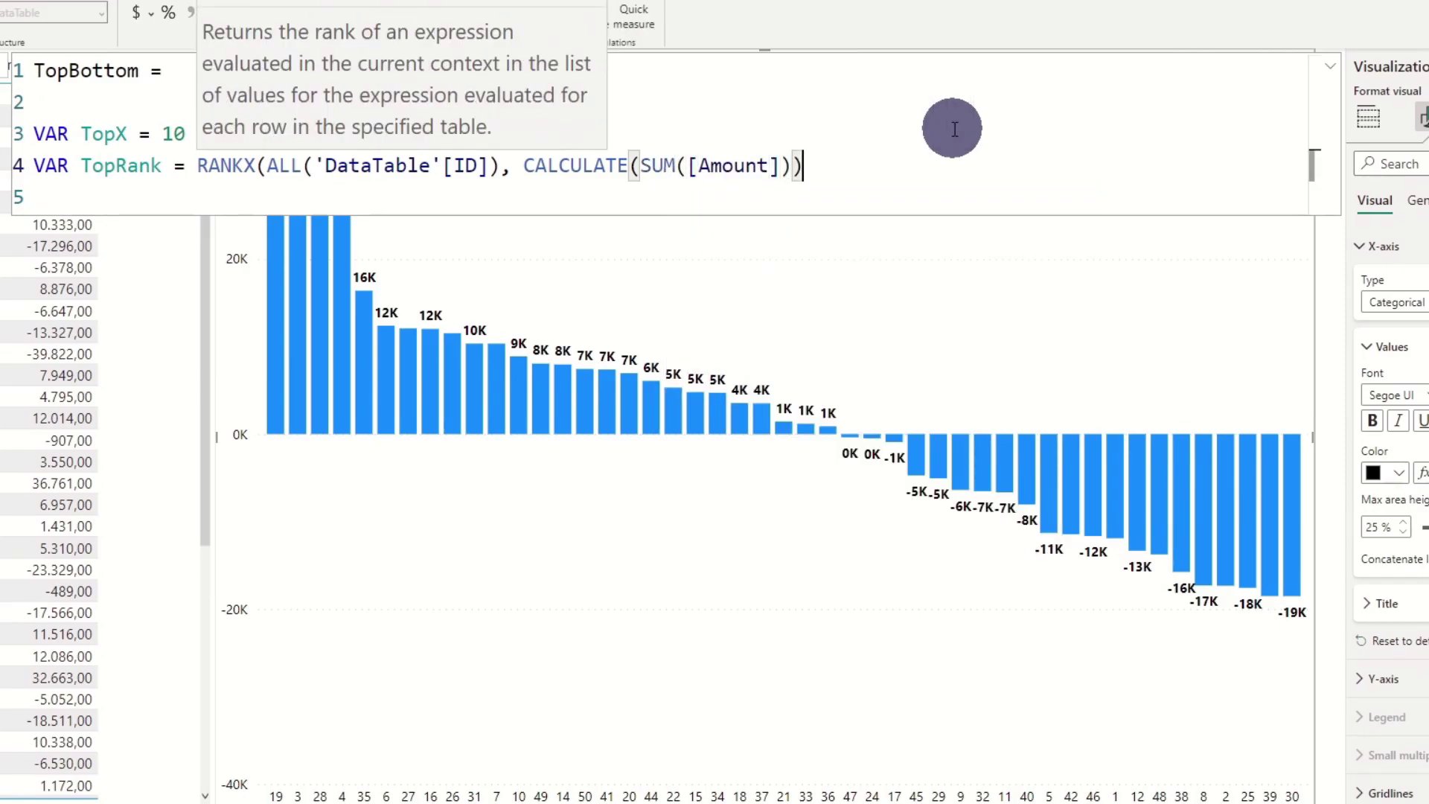
text(DES)
key(Tab)
text())
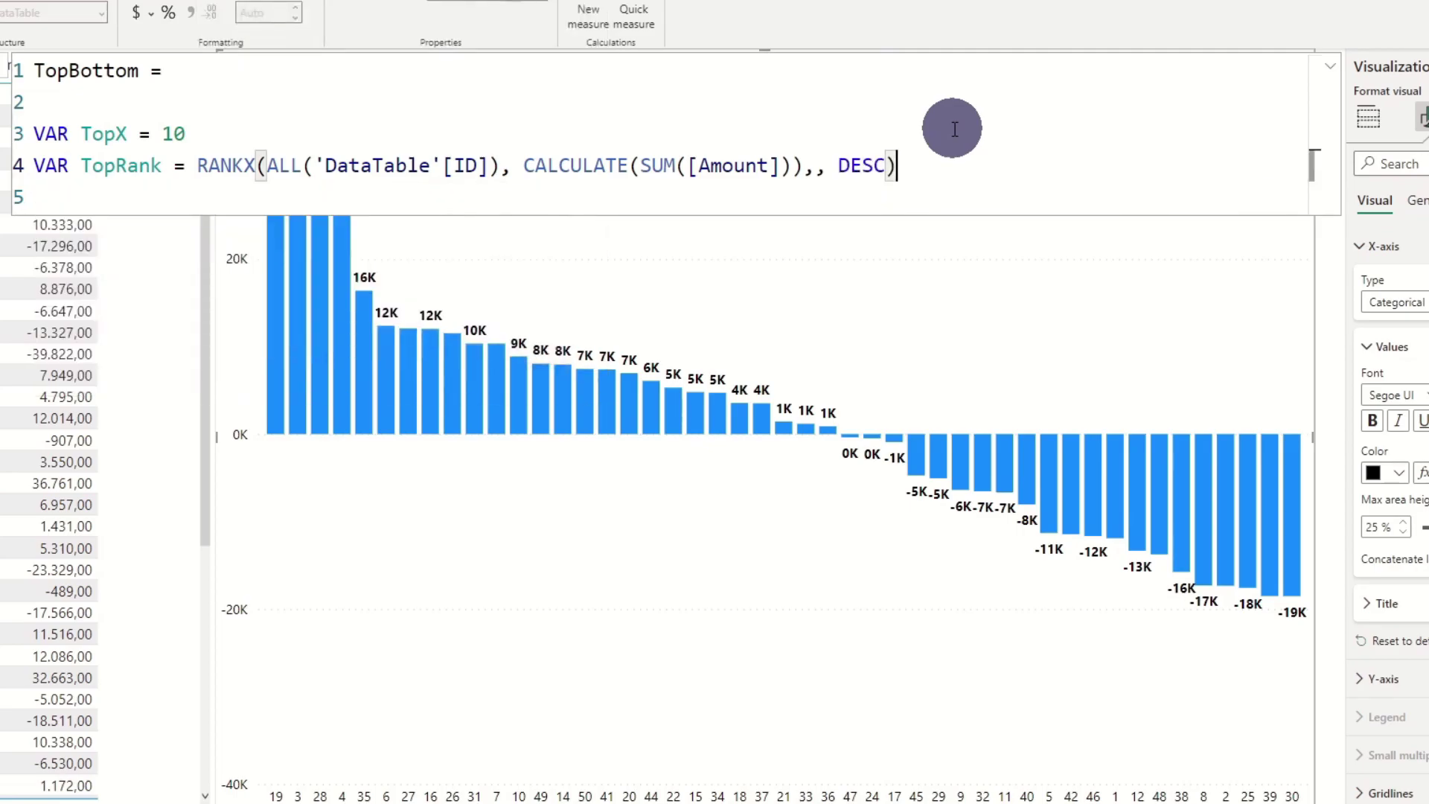
key(shift+Return)
key(shift+Return)
key(Up)
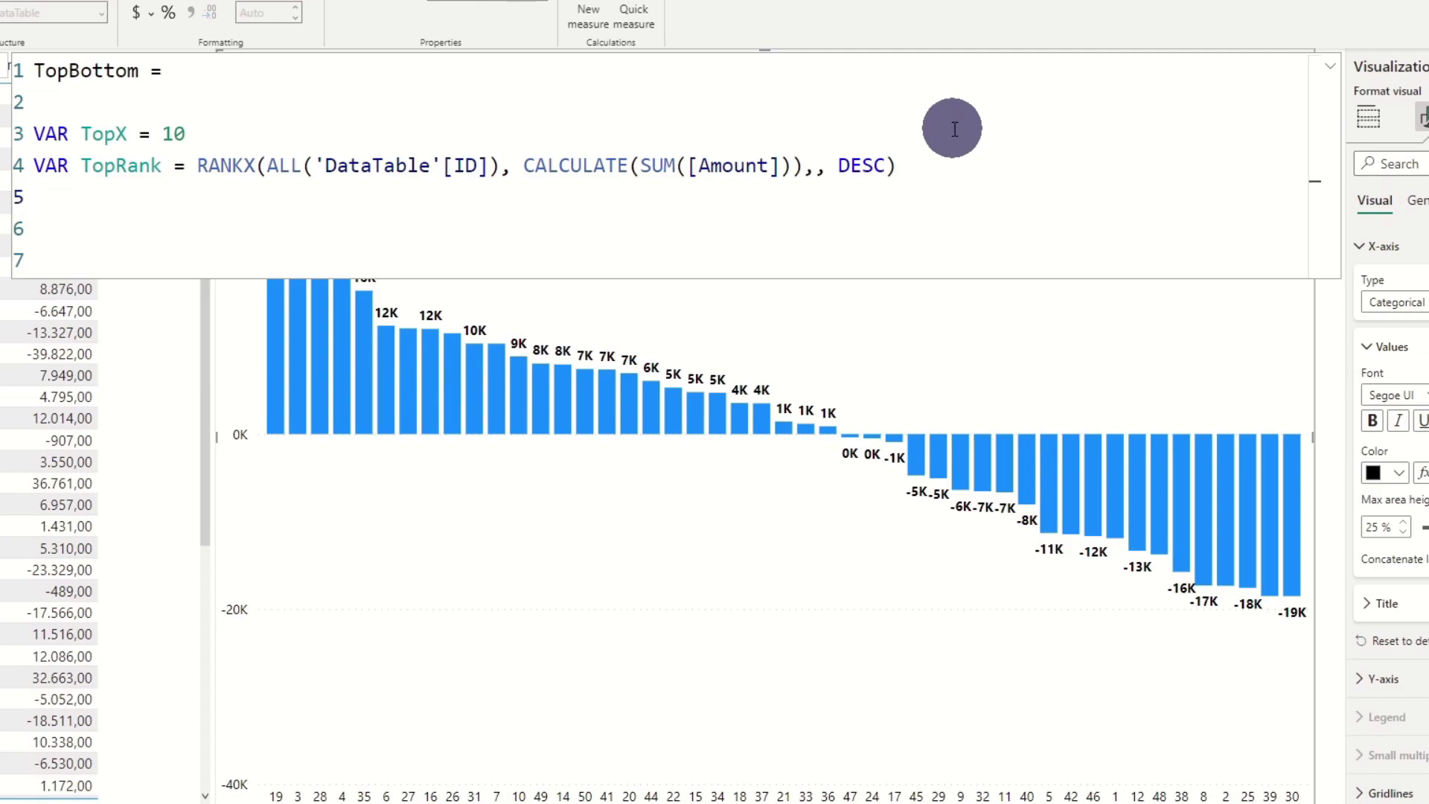
- Add VAR BottomRank by copying the TopRank expression and changing DESC to ASC
text(VAR BottomRank =)
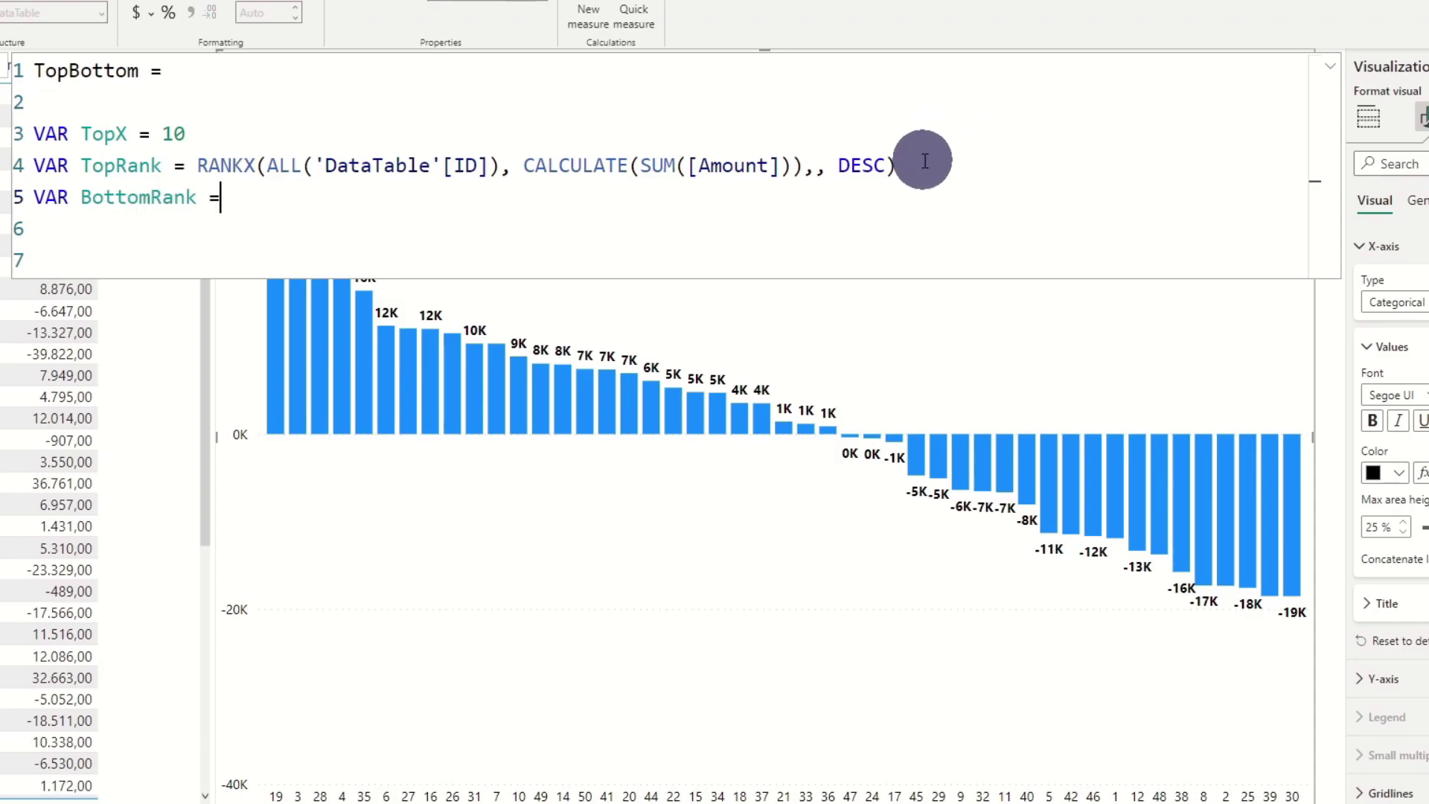
drag(896, 165, 197, 166)
key(ctrl+c)
click(264, 196)
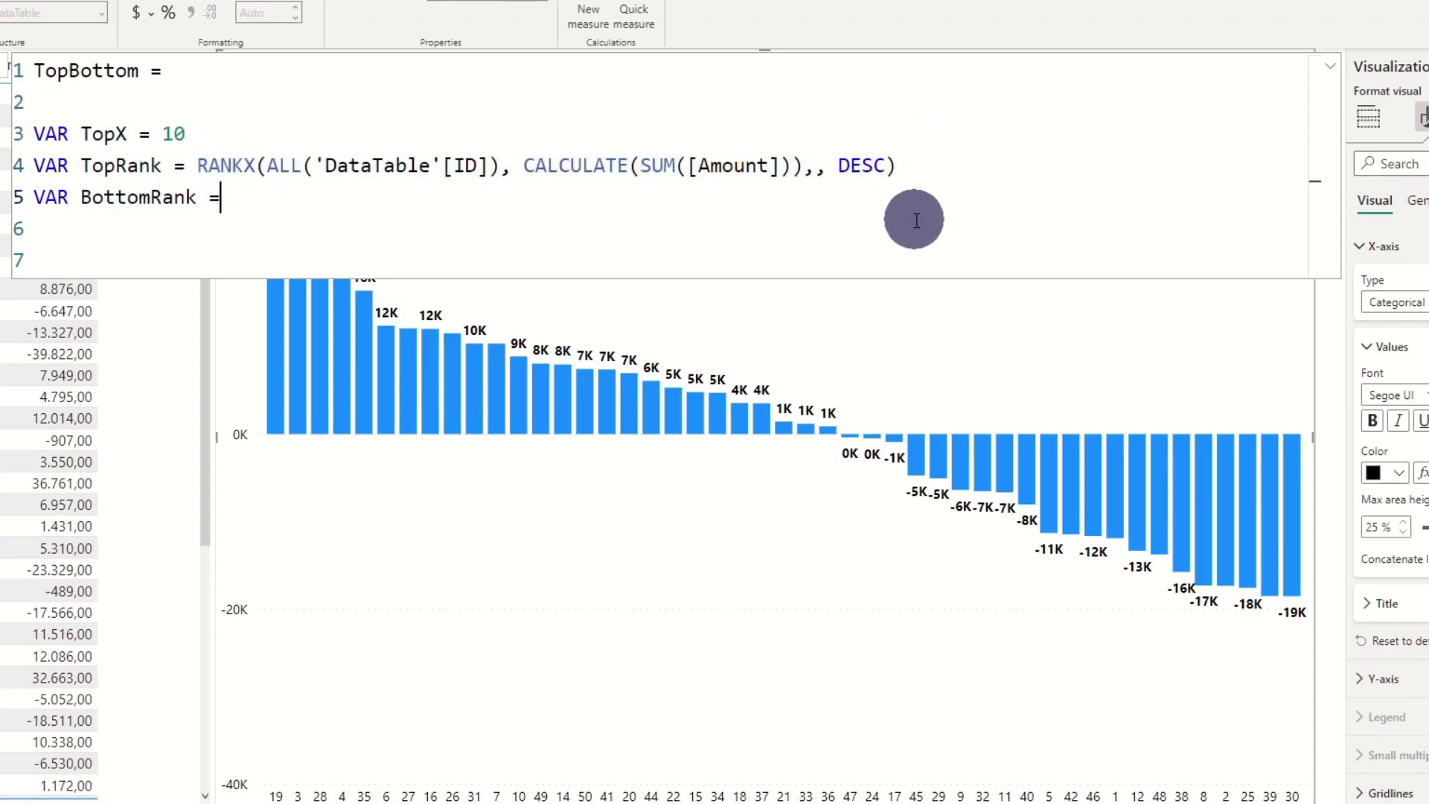
key(ctrl+v)
drag(876, 197, 925, 200)
text(AS)
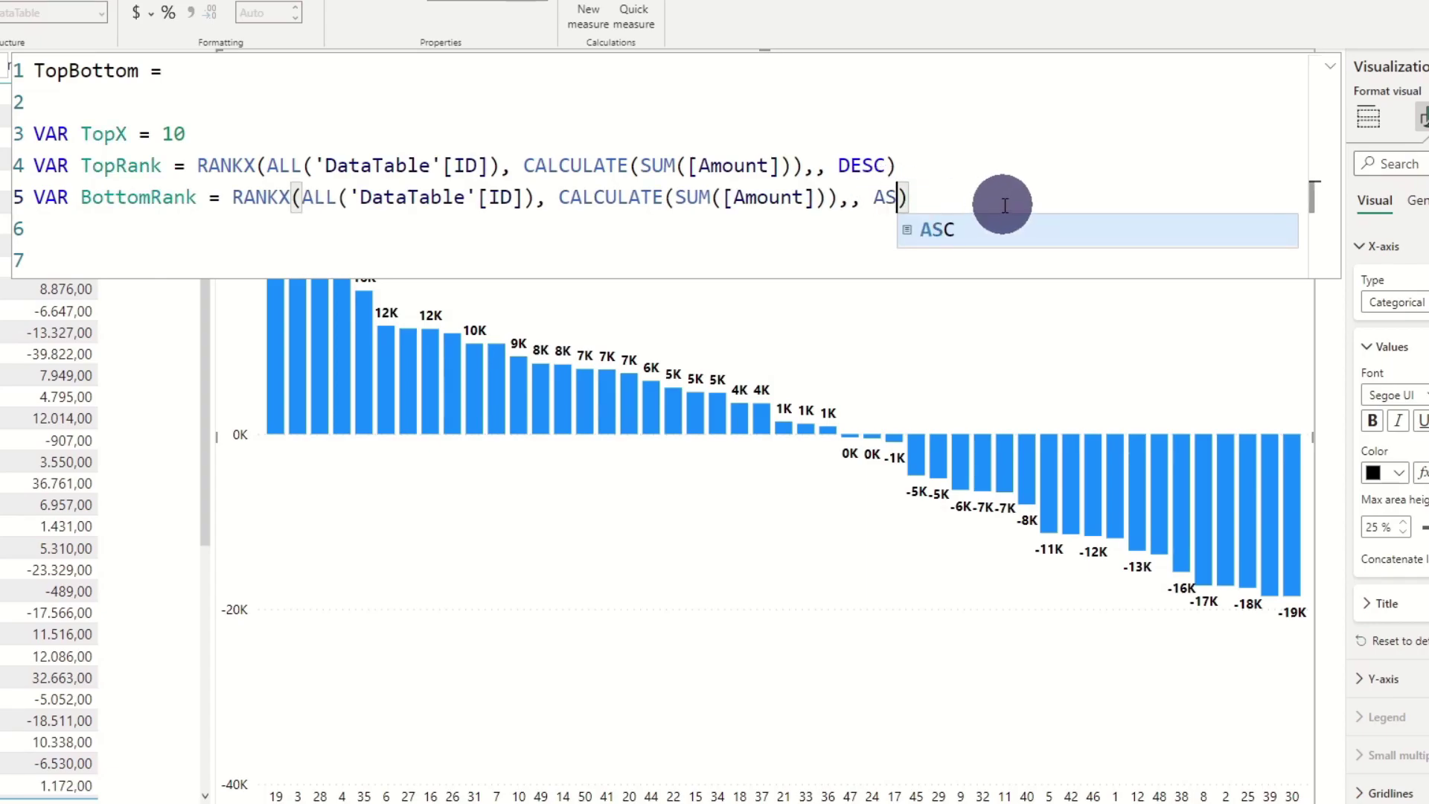
text(C)
click(999, 200)
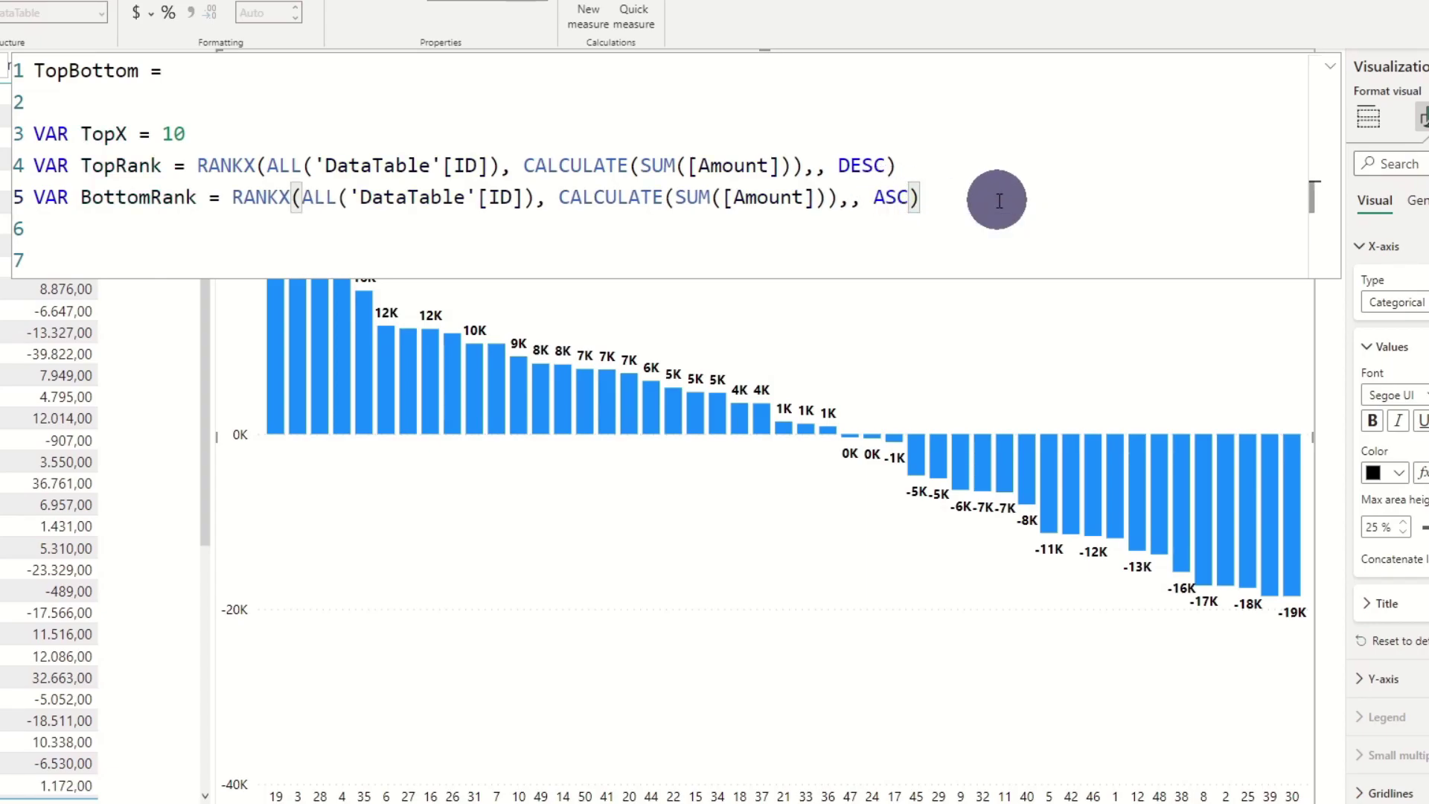
- Start the RETURN SWITCH(TRUE(), block on indented lines
key(Return)
key(Return)
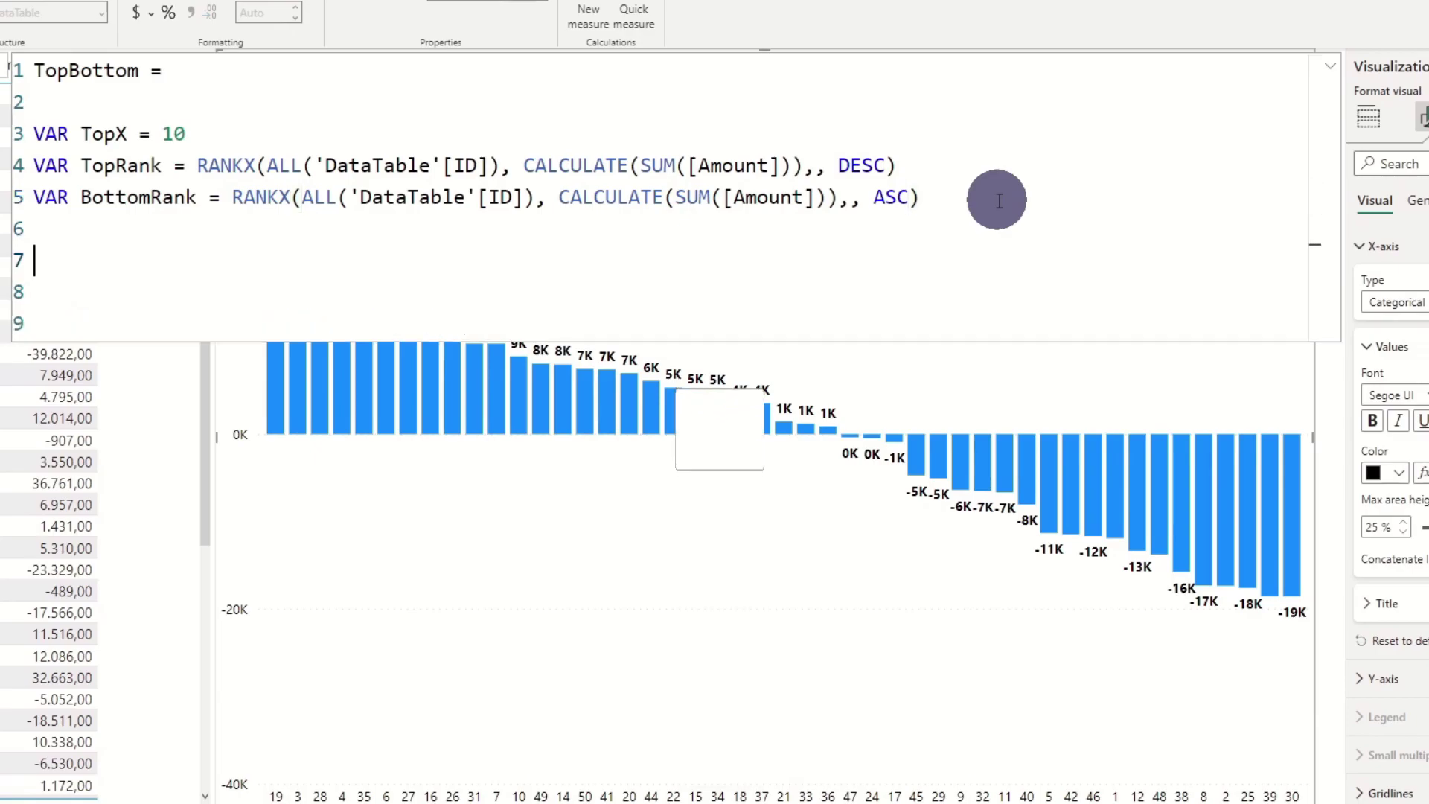
text(RETURN)
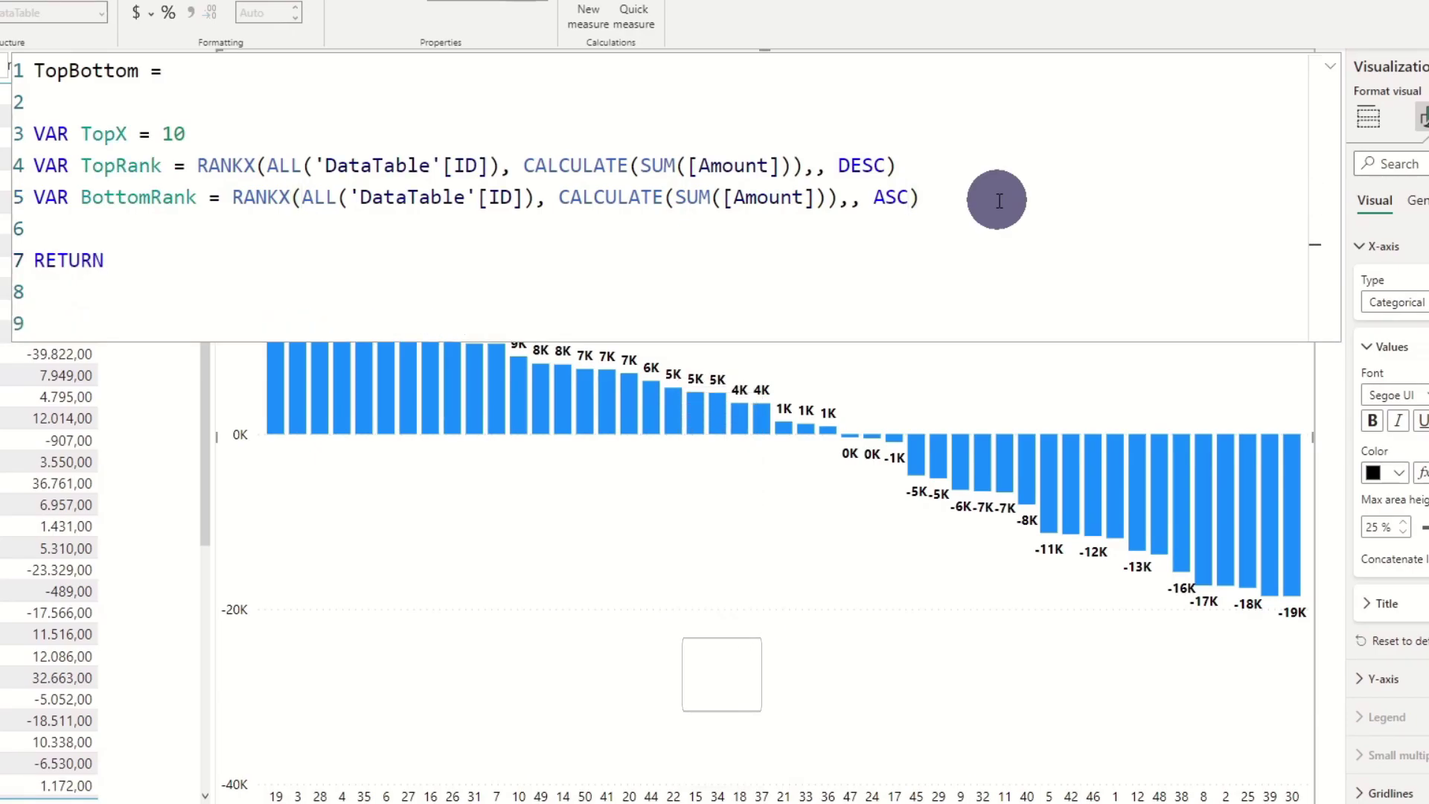
key(Return)
key(Tab)
text(SW)
key(Tab)
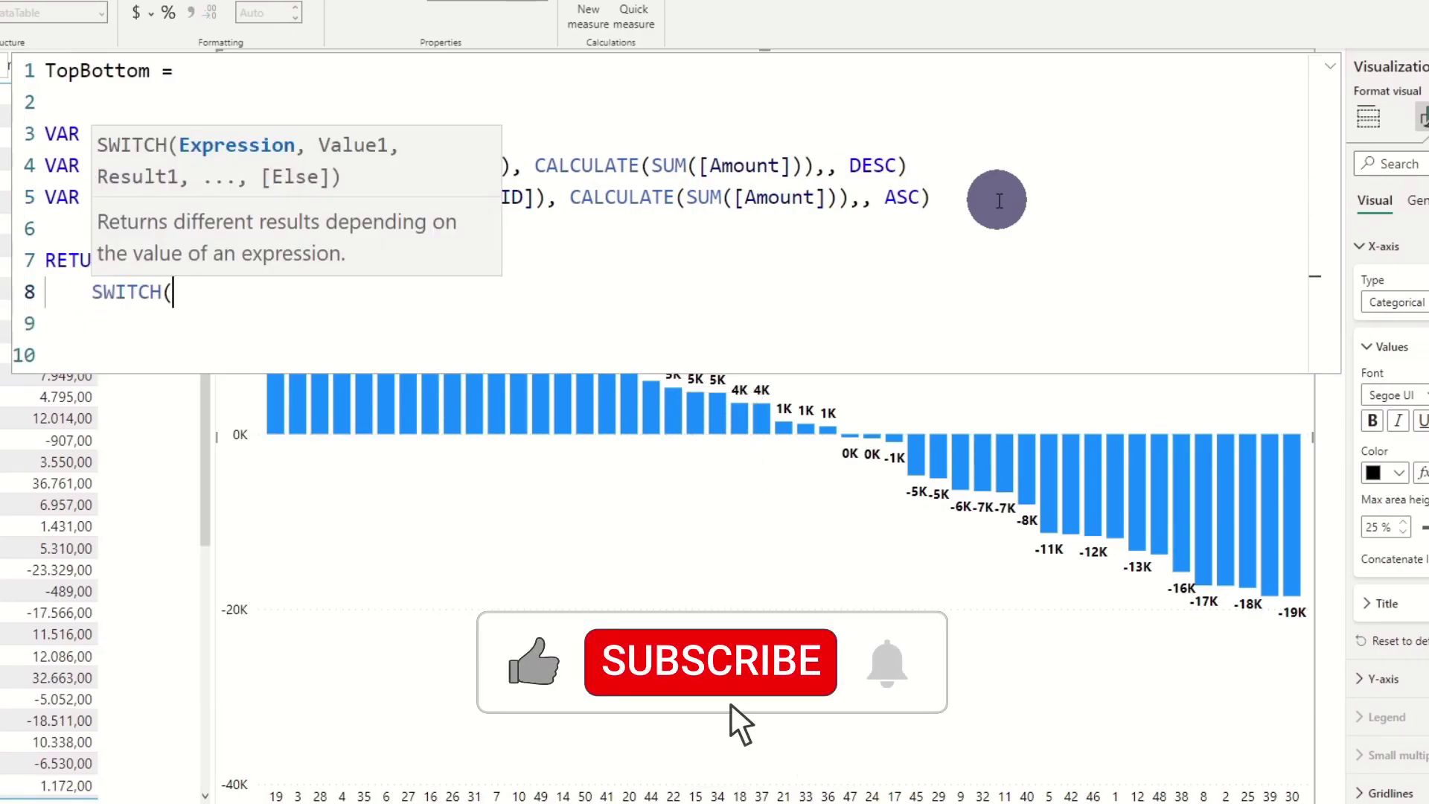
key(Return)
key(Tab)
text(TRU)
key(Tab)
text())
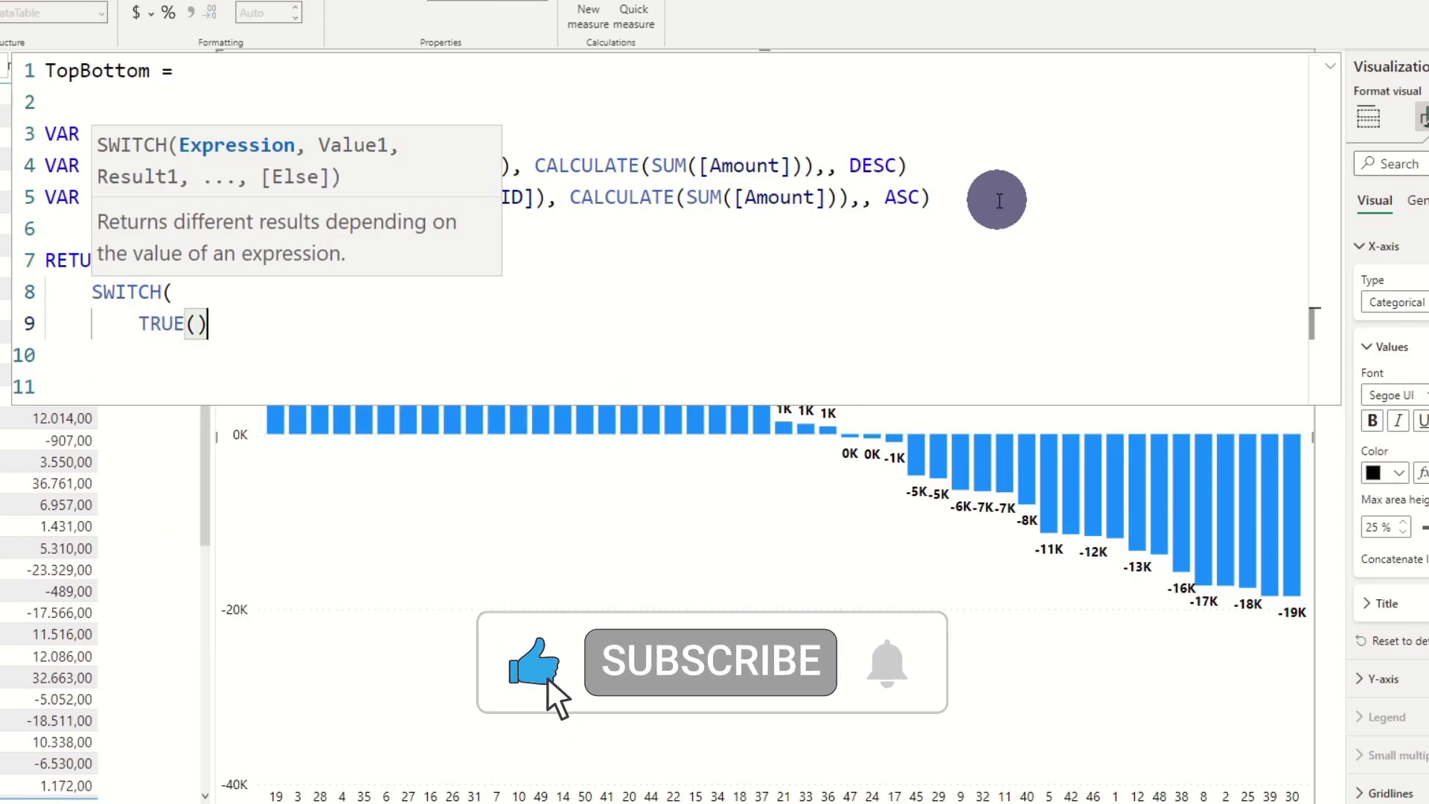
text(,)
- Add the SWITCH condition TopRank <= TopX, "Include"
key(Return)
text(Top)
key(Down)
key(Tab)
text(<=)
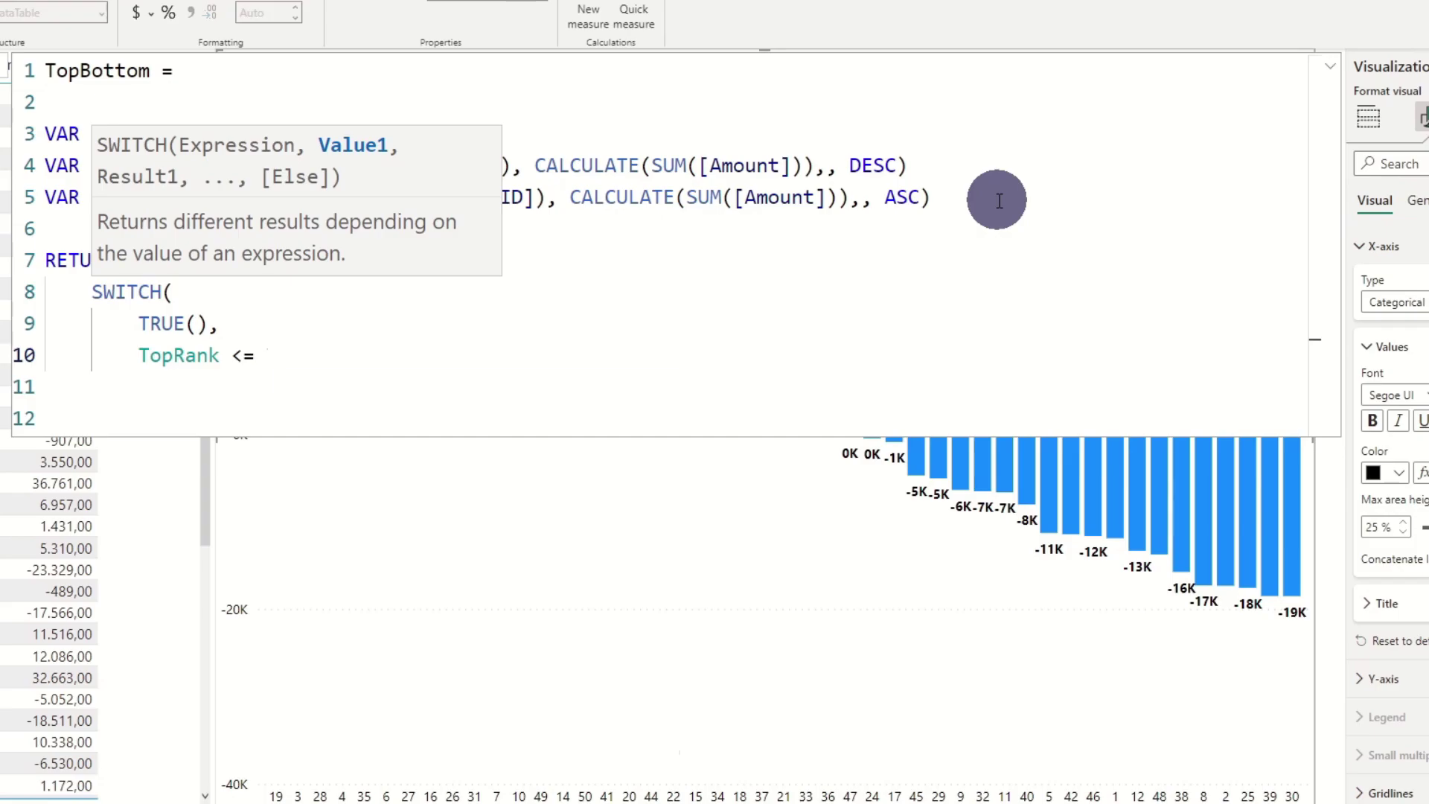
text( TopX)
key(Tab)
text(, "Include")
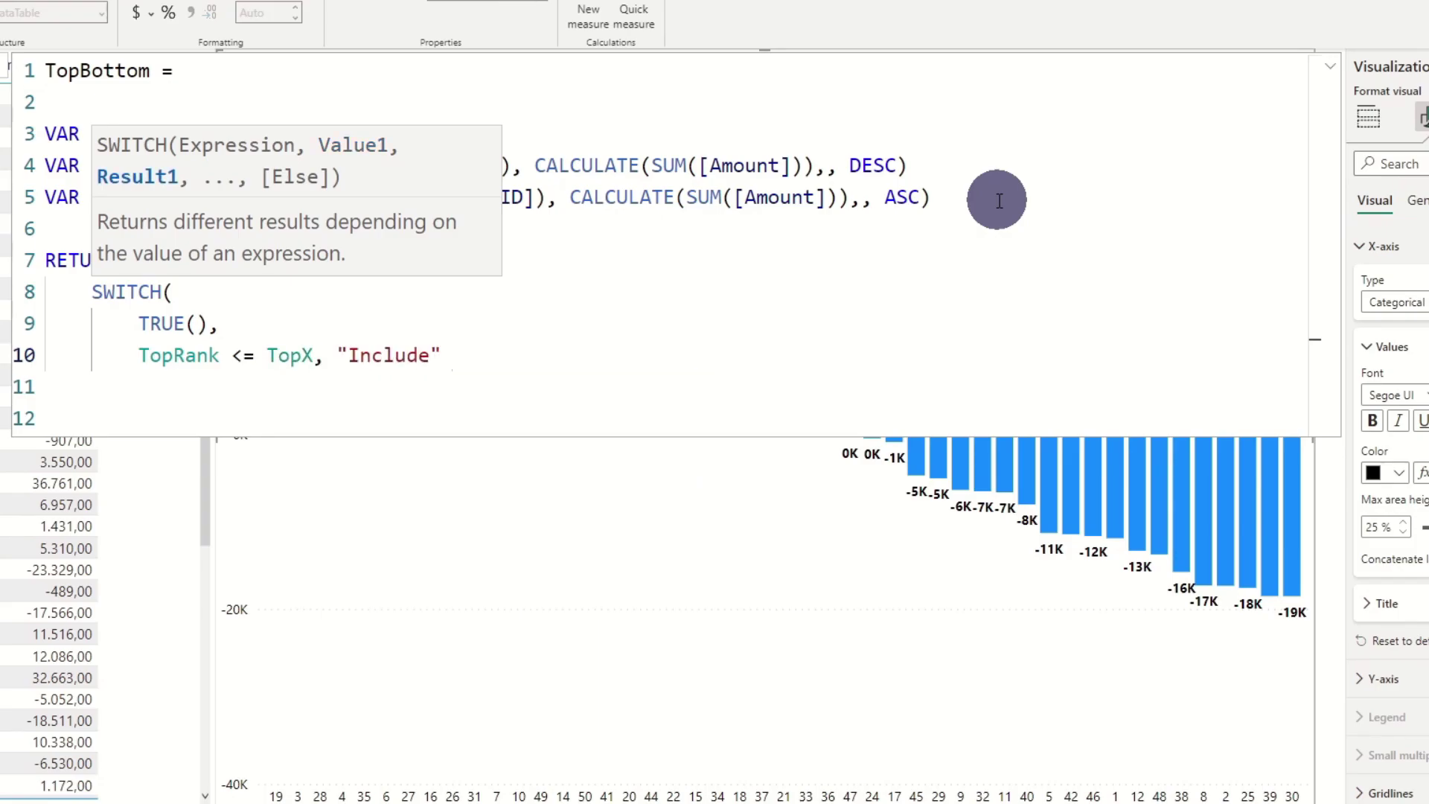
- Duplicate the condition as BottomRank <= TopX, "Include"
drag(472, 355, 25, 354)
click(312, 386)
key(ctrl+v)
double_click(185, 385)
text(BottomRank)
click(520, 389)
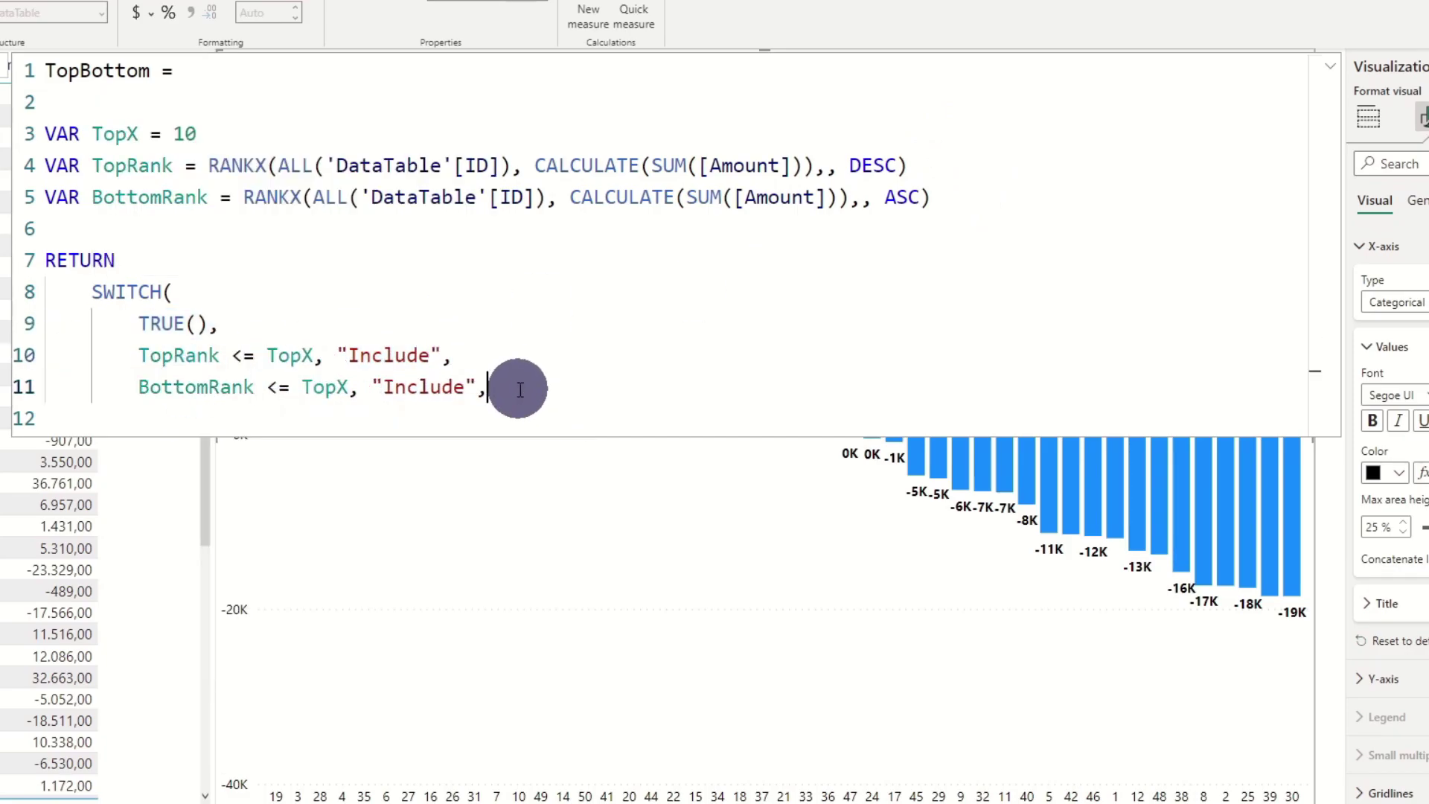
- Add BLANK() as the fallback, close SWITCH and commit the measure
key(Return)
text(BLANK())
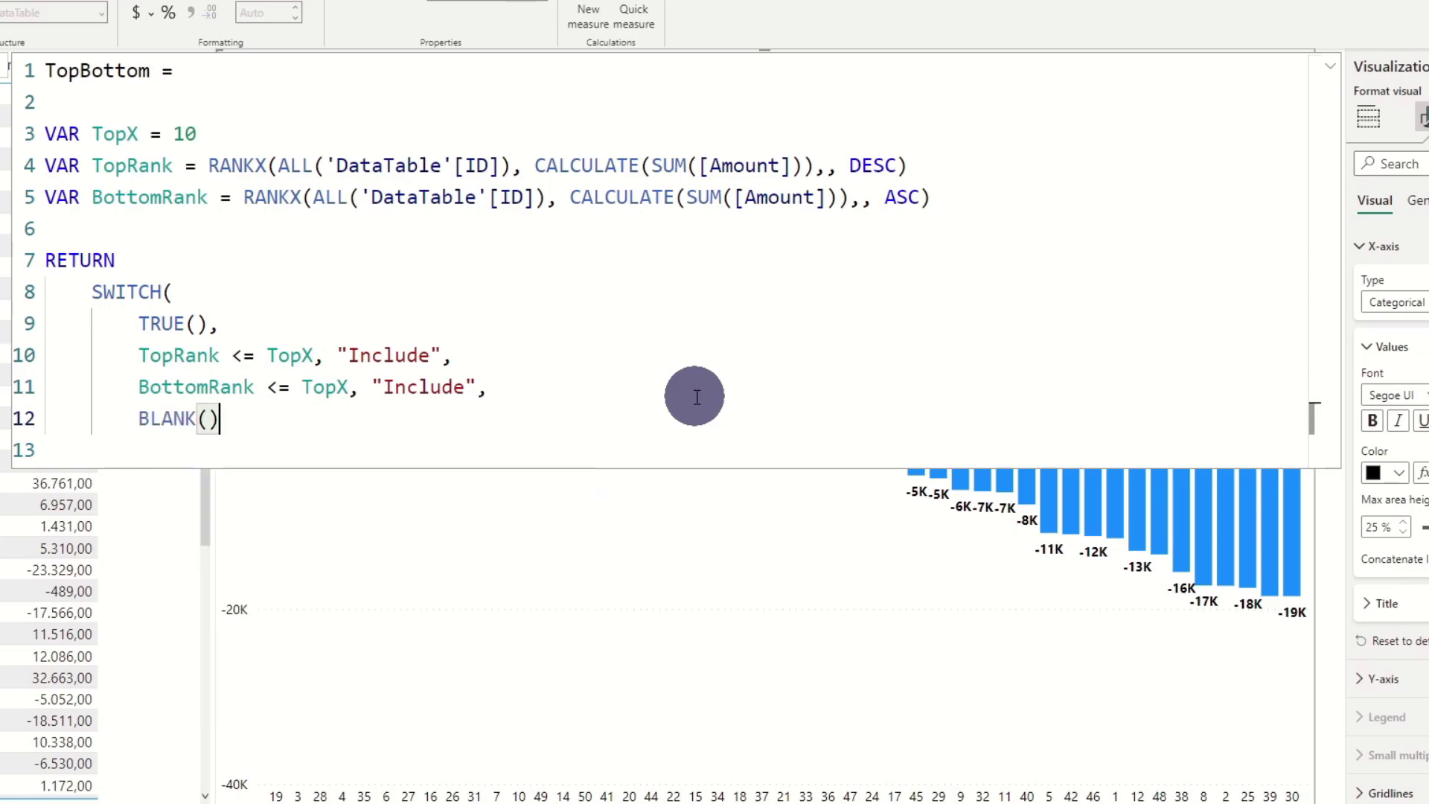
key(Return)
text())
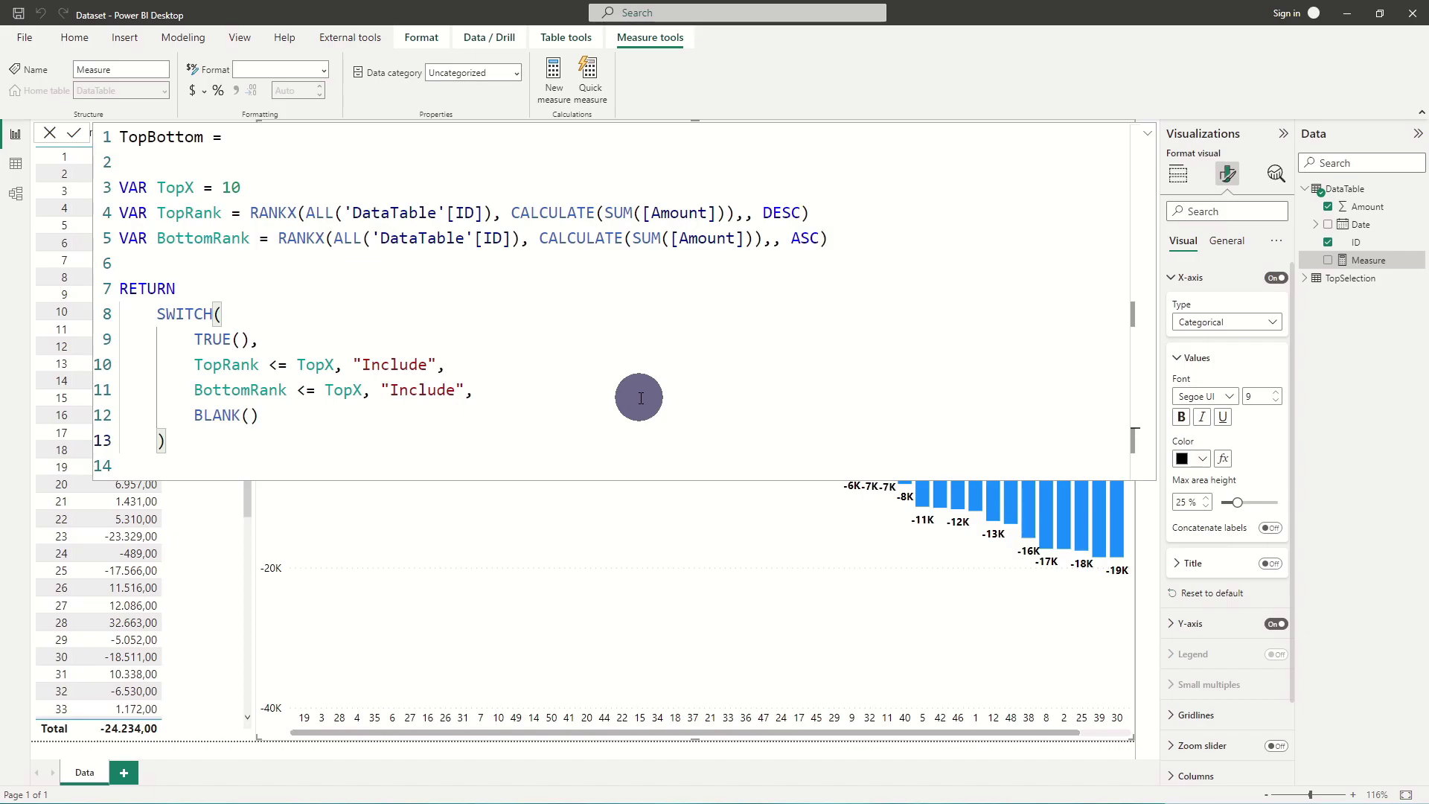
click(77, 137)
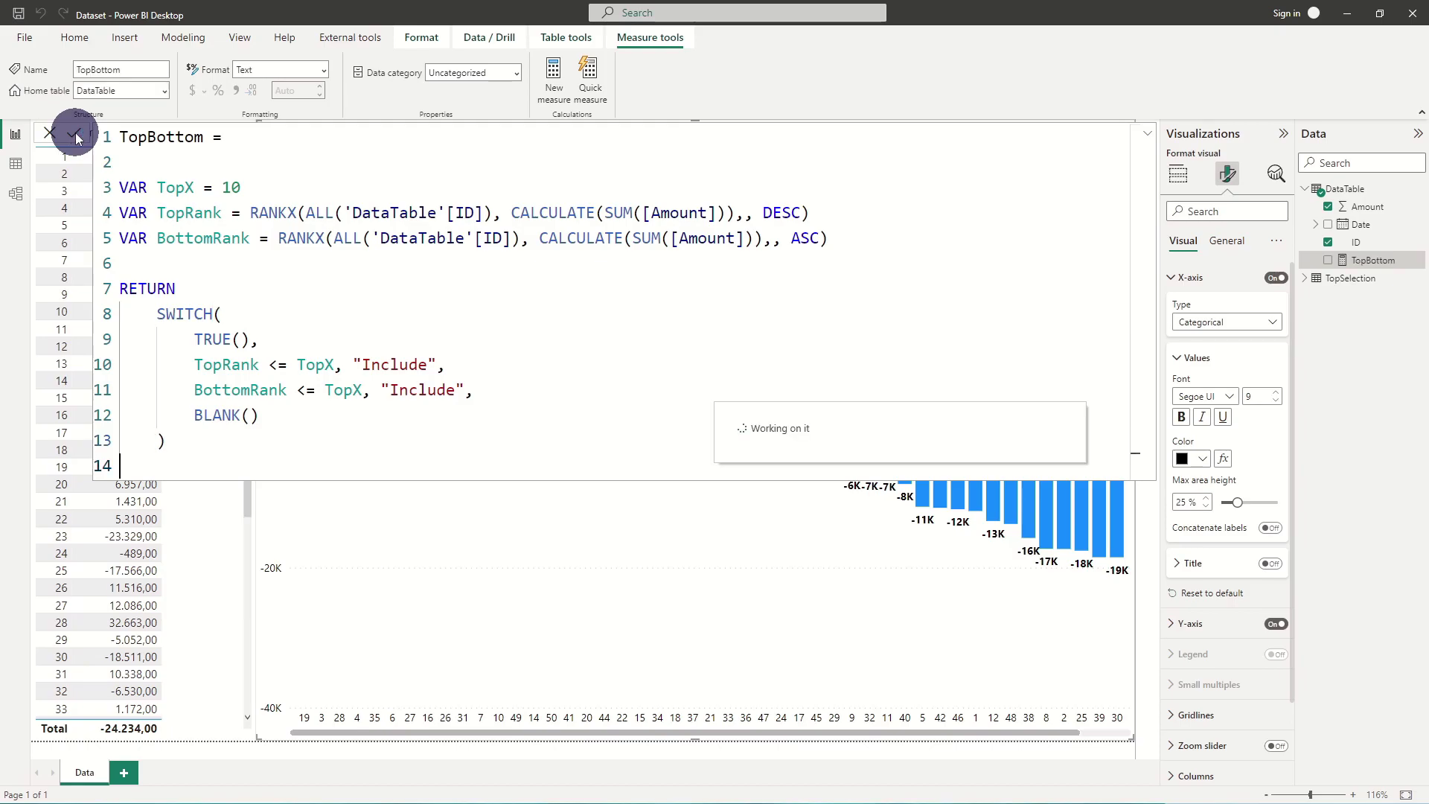
- Add TopBottom as a visual filter set to contains 'Include' and apply it
click(1146, 133)
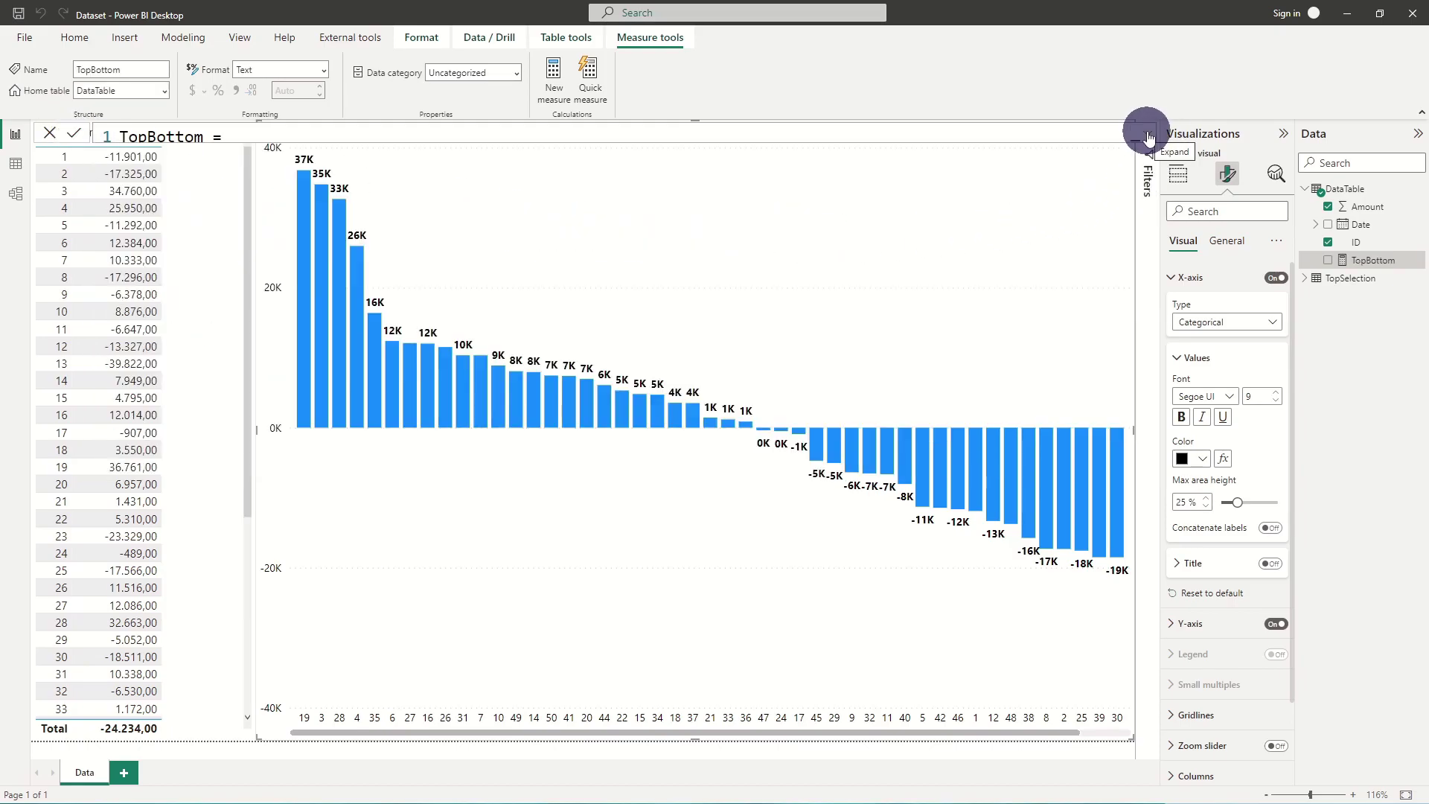
click(1149, 177)
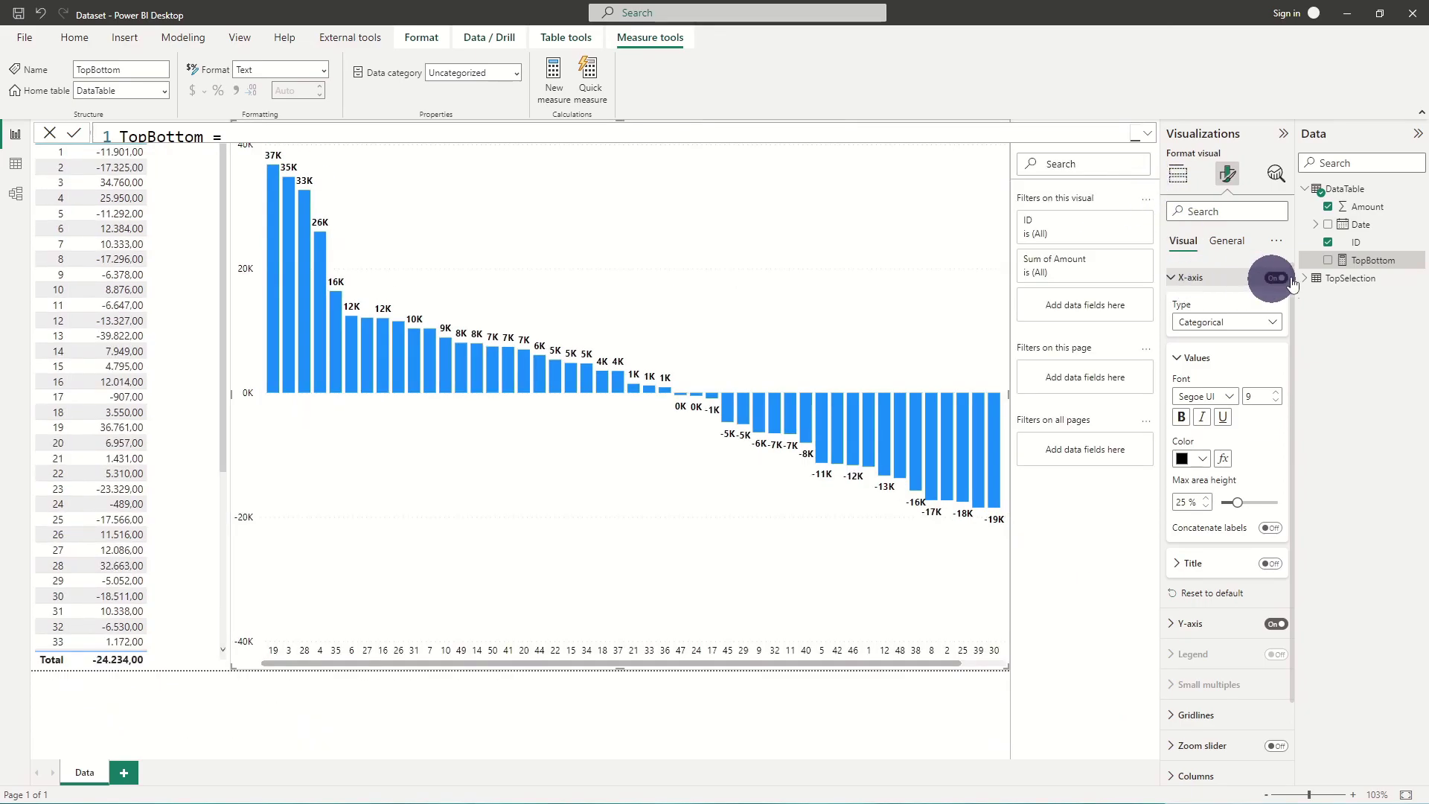
drag(1359, 262, 1117, 308)
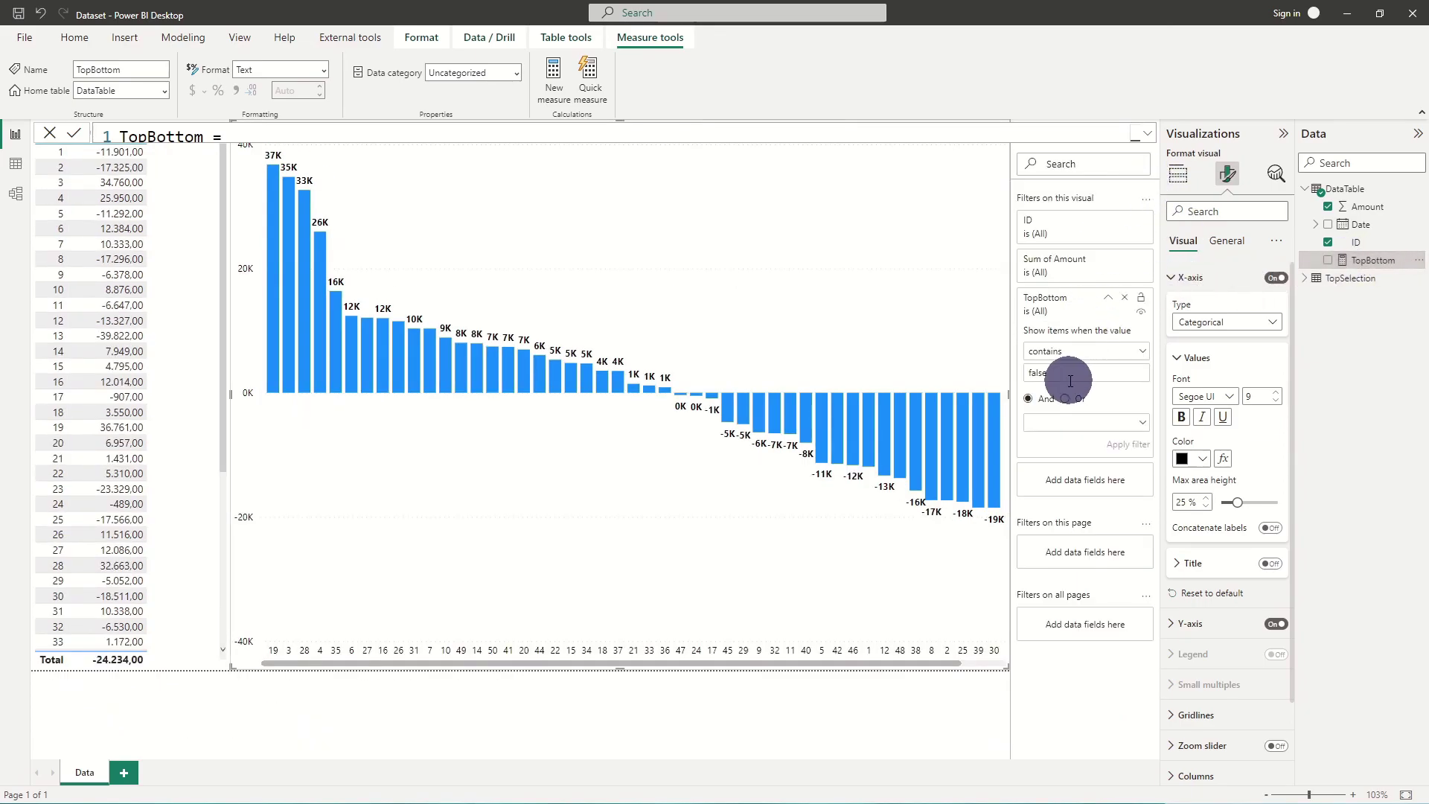
text(Incl)
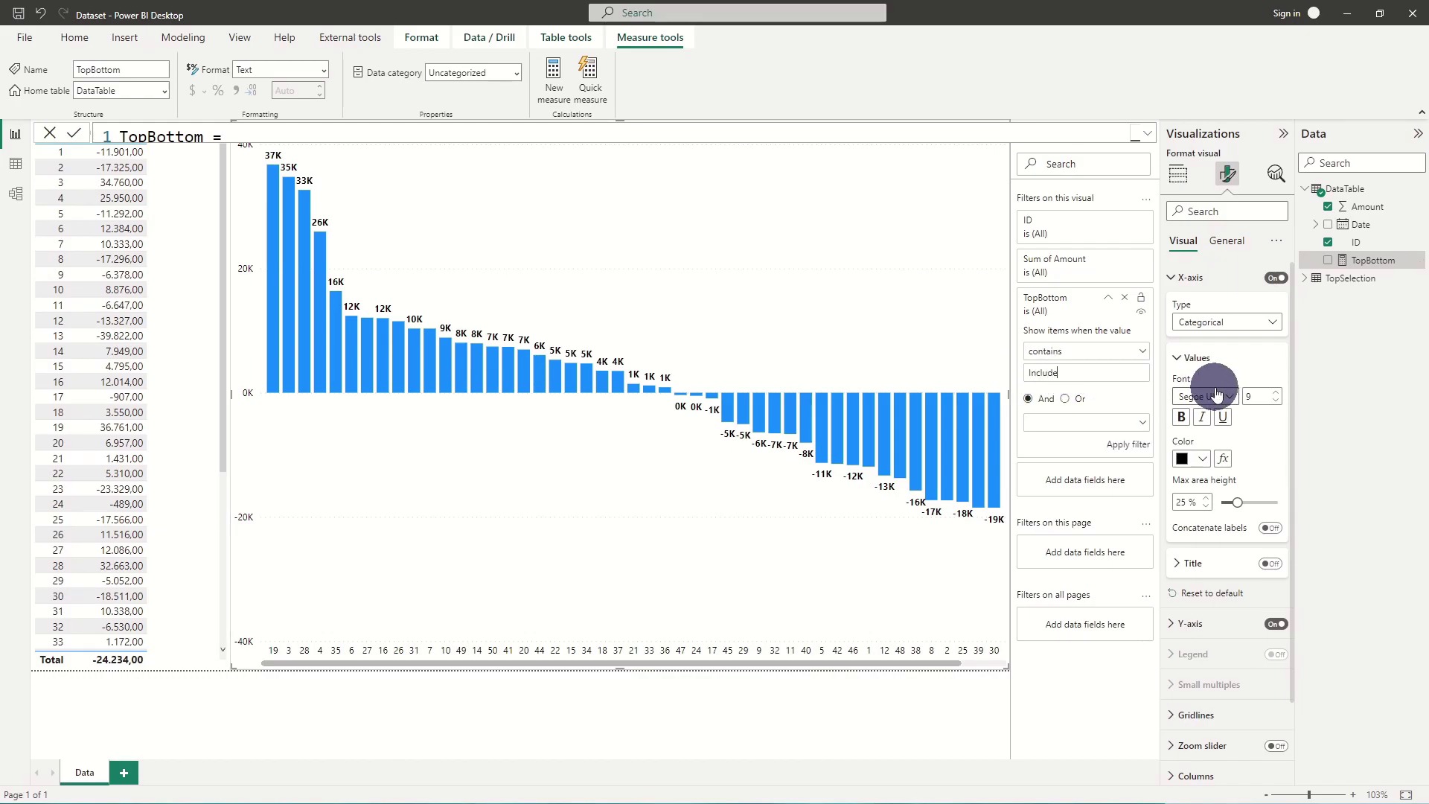
text(ude)
click(1125, 445)
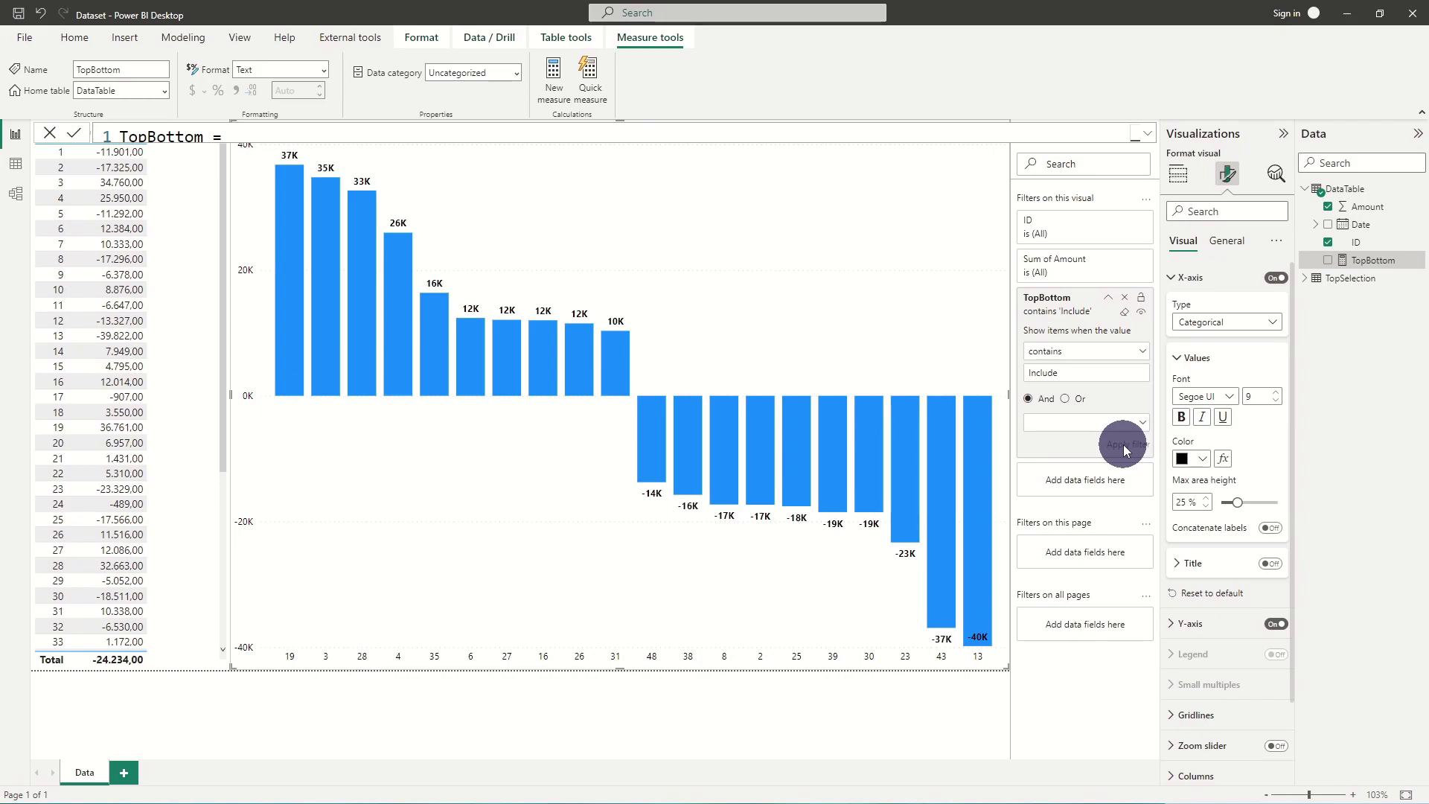
- Check the TopSelection table's rows in the data view
click(16, 164)
click(1311, 278)
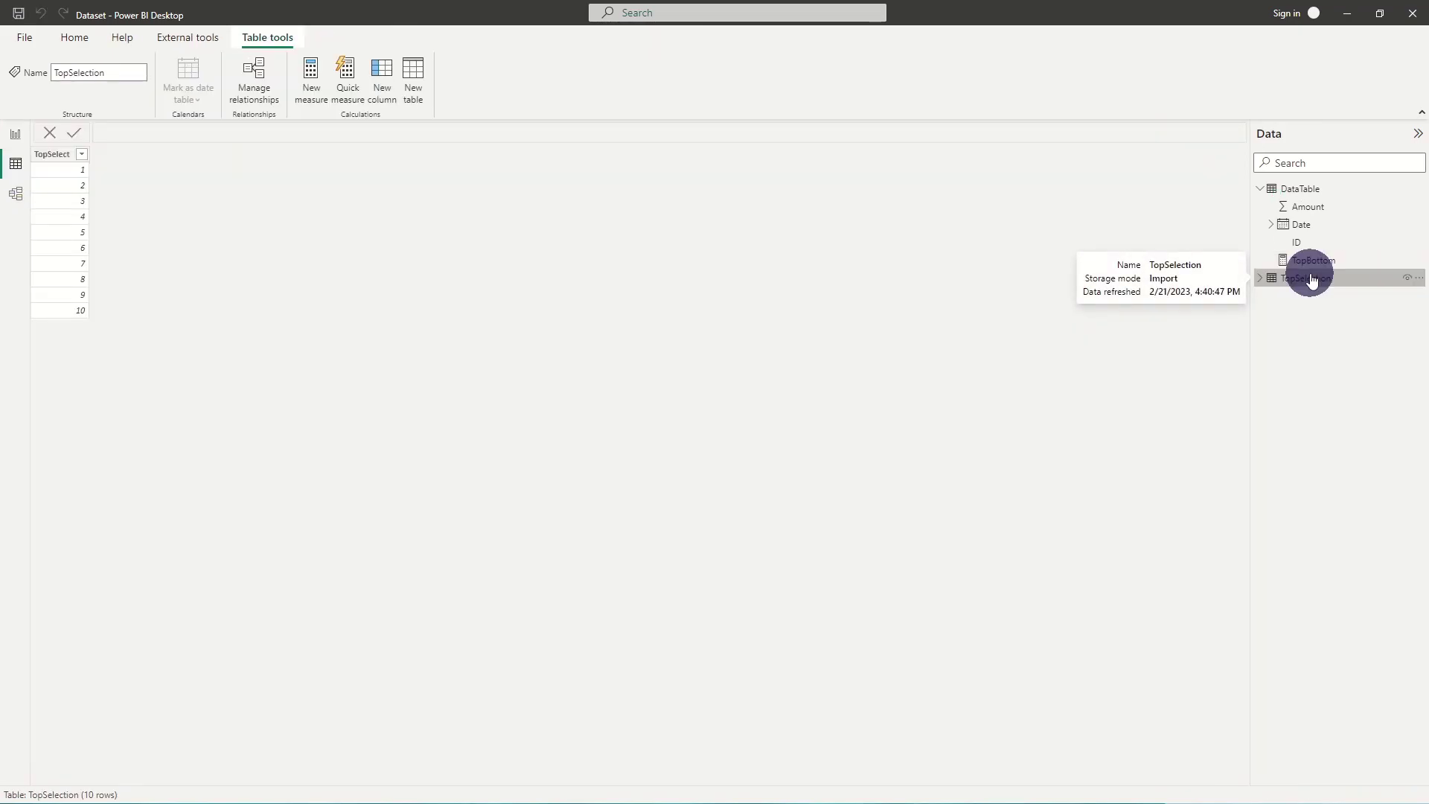
click(14, 136)
- Replace the ID table visual with a narrow TopSelect slicer and select the TopBottom measure
click(165, 217)
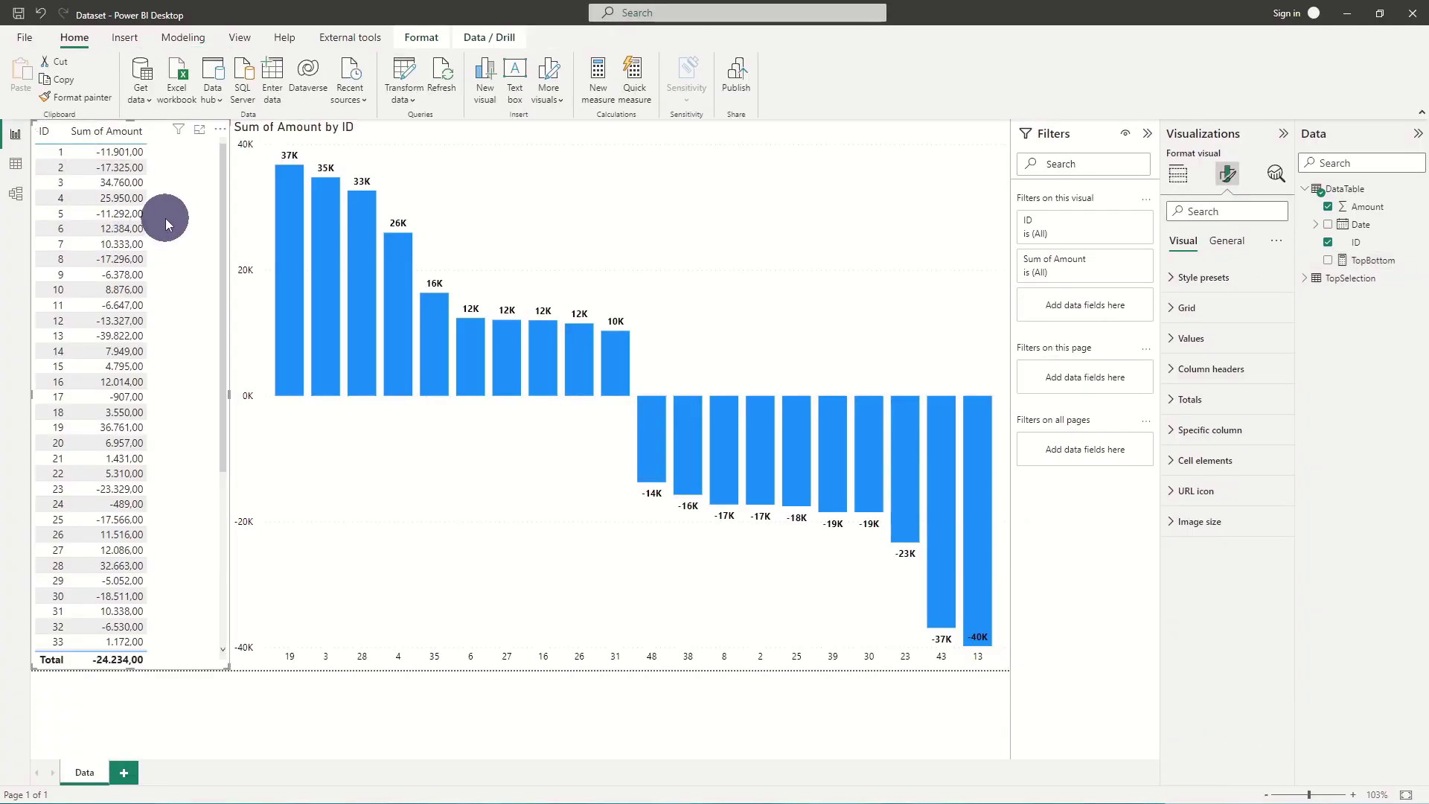
key(Delete)
click(1175, 294)
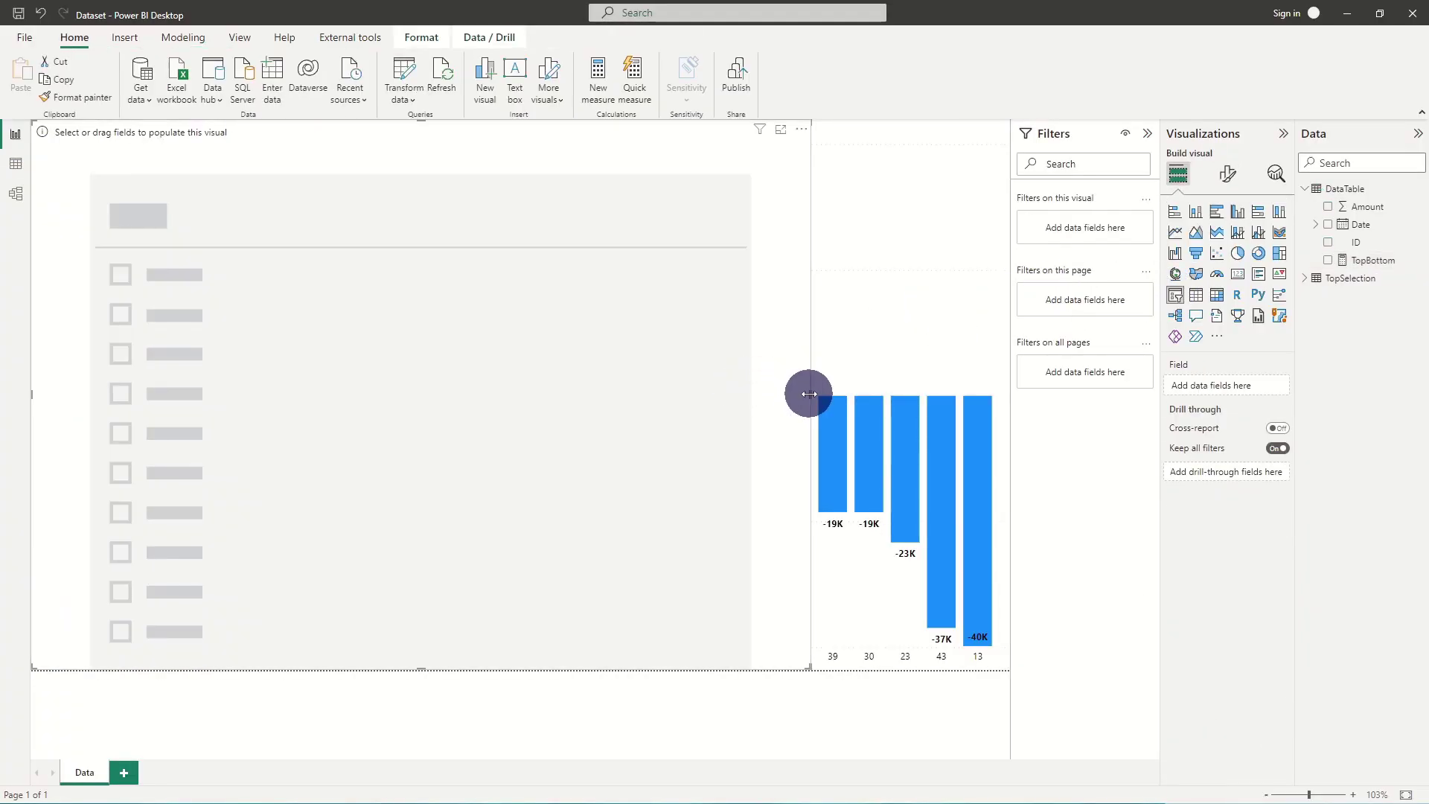
drag(811, 393, 226, 399)
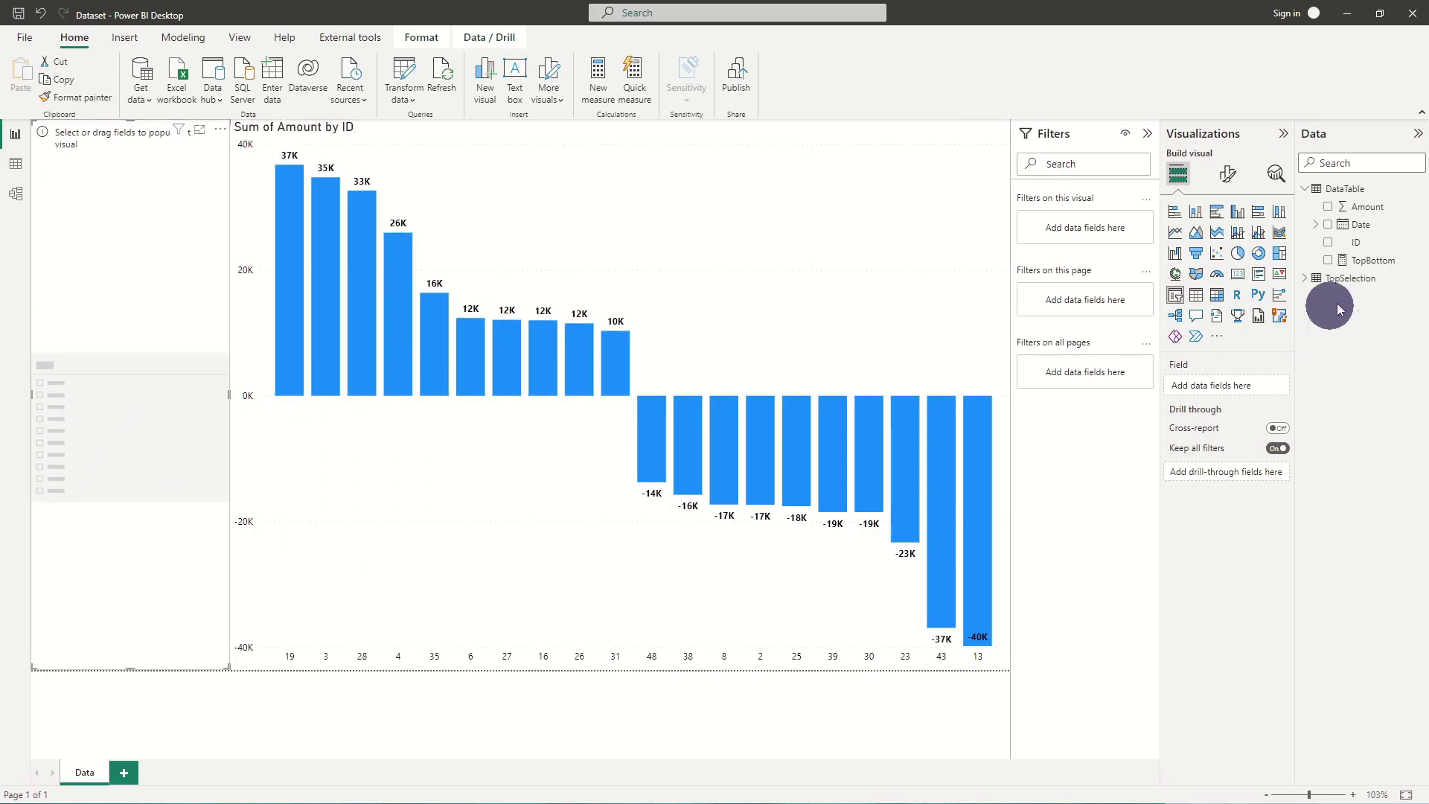
click(1347, 279)
drag(1339, 309, 214, 332)
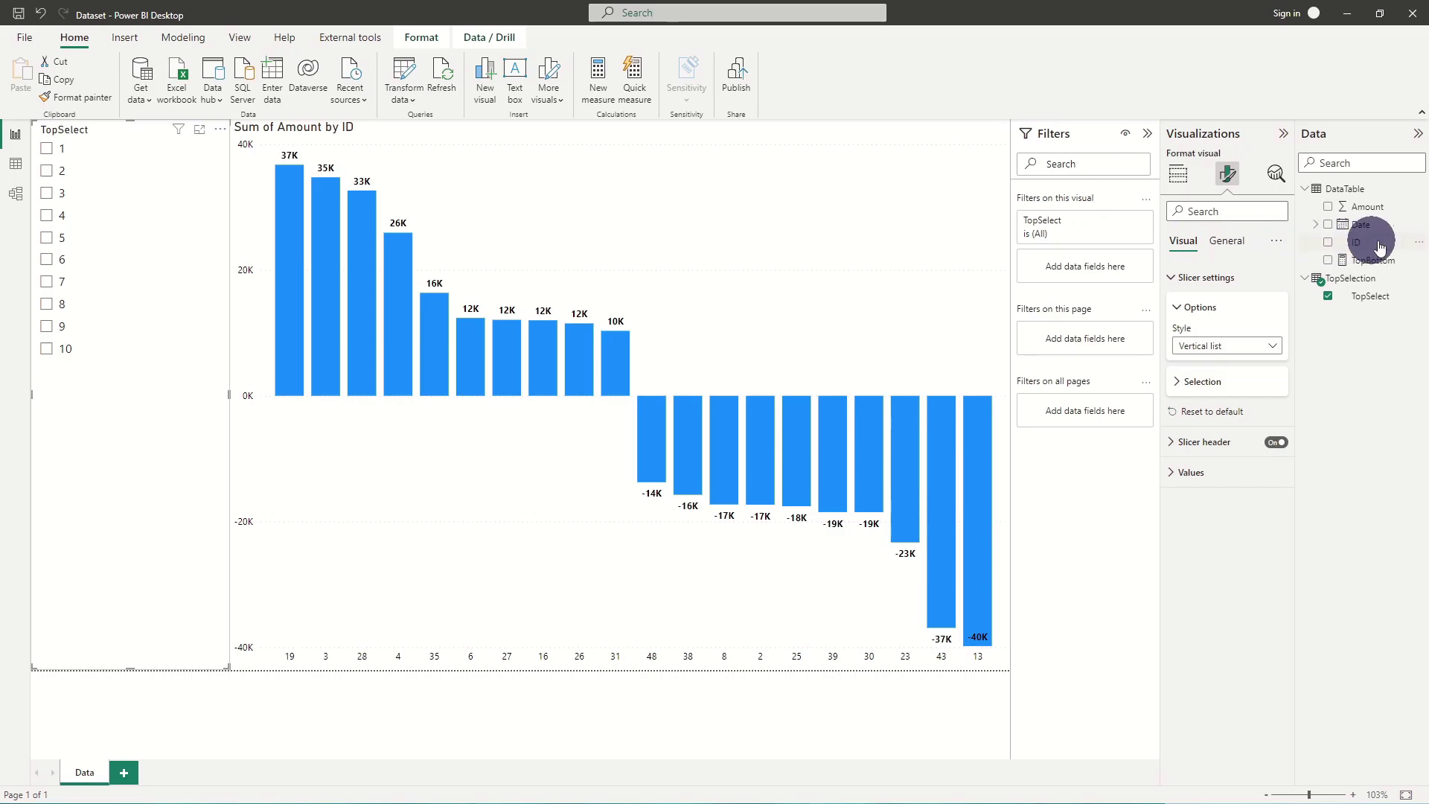
click(1391, 262)
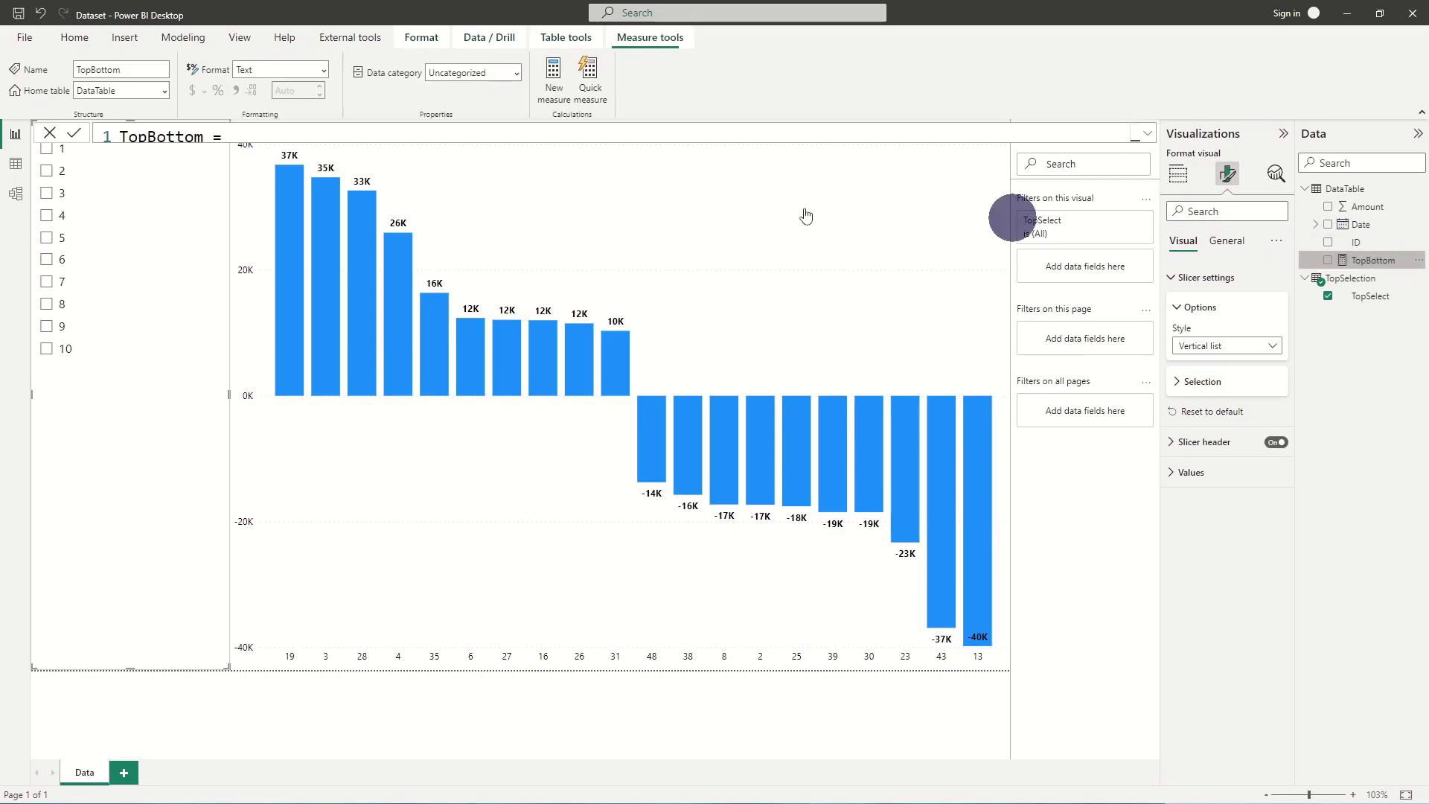
- Change TopX from 10 to SELECTEDVALUE(TopSelection[TopSelect], 10) and commit the measure
click(1147, 133)
click(231, 188)
double_click(231, 188)
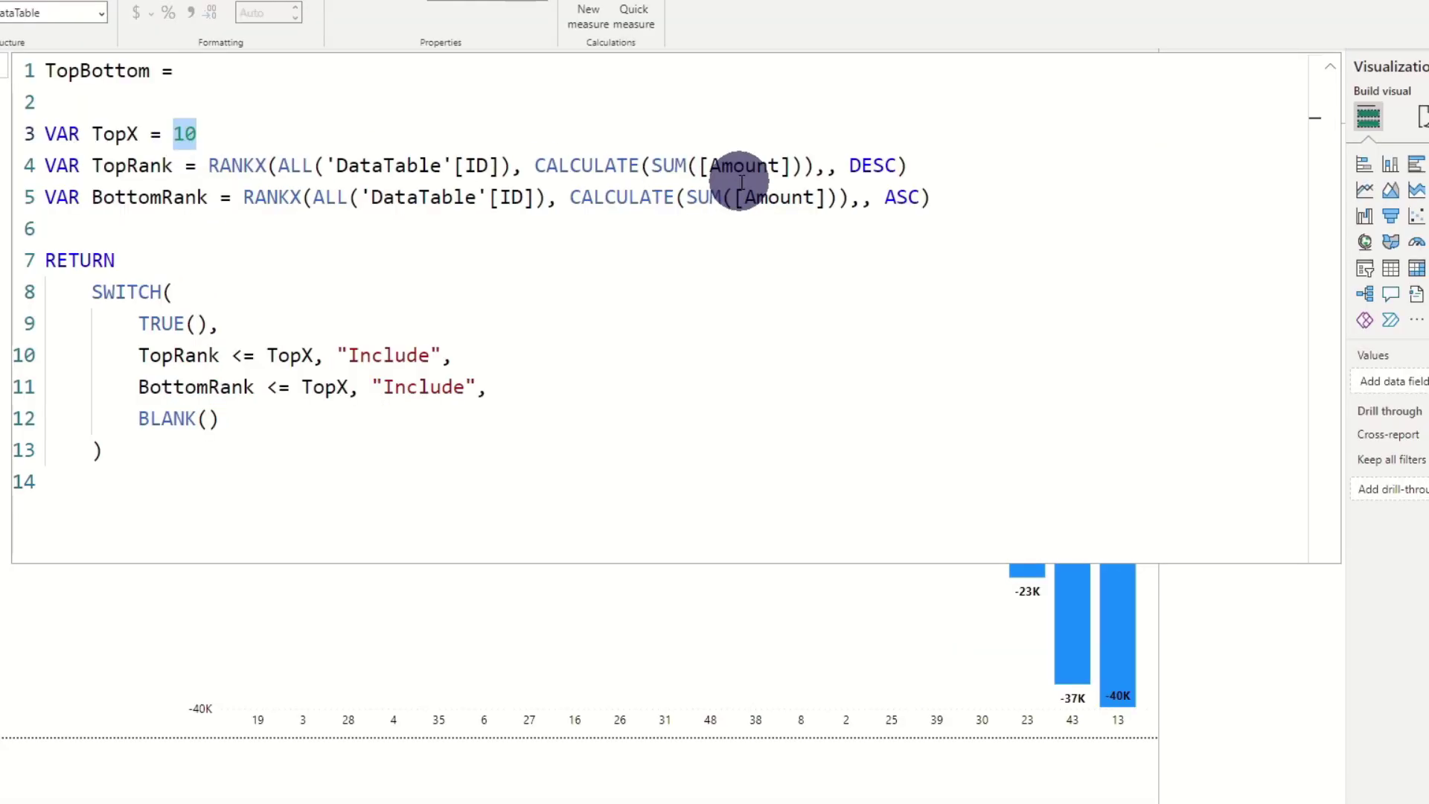
text(SELEC)
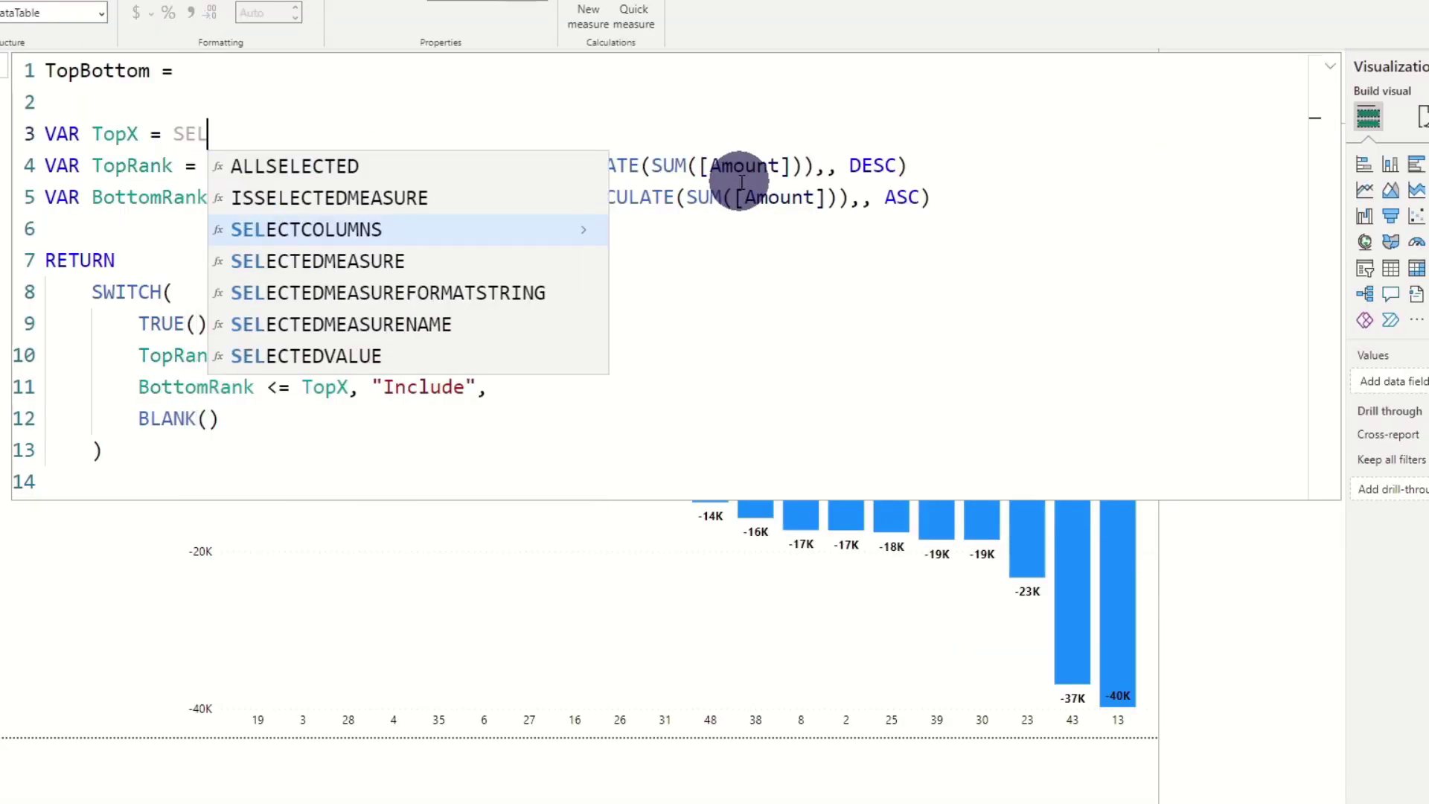
key(Down)
key(Down)
key(Down)
key(Down)
key(Tab)
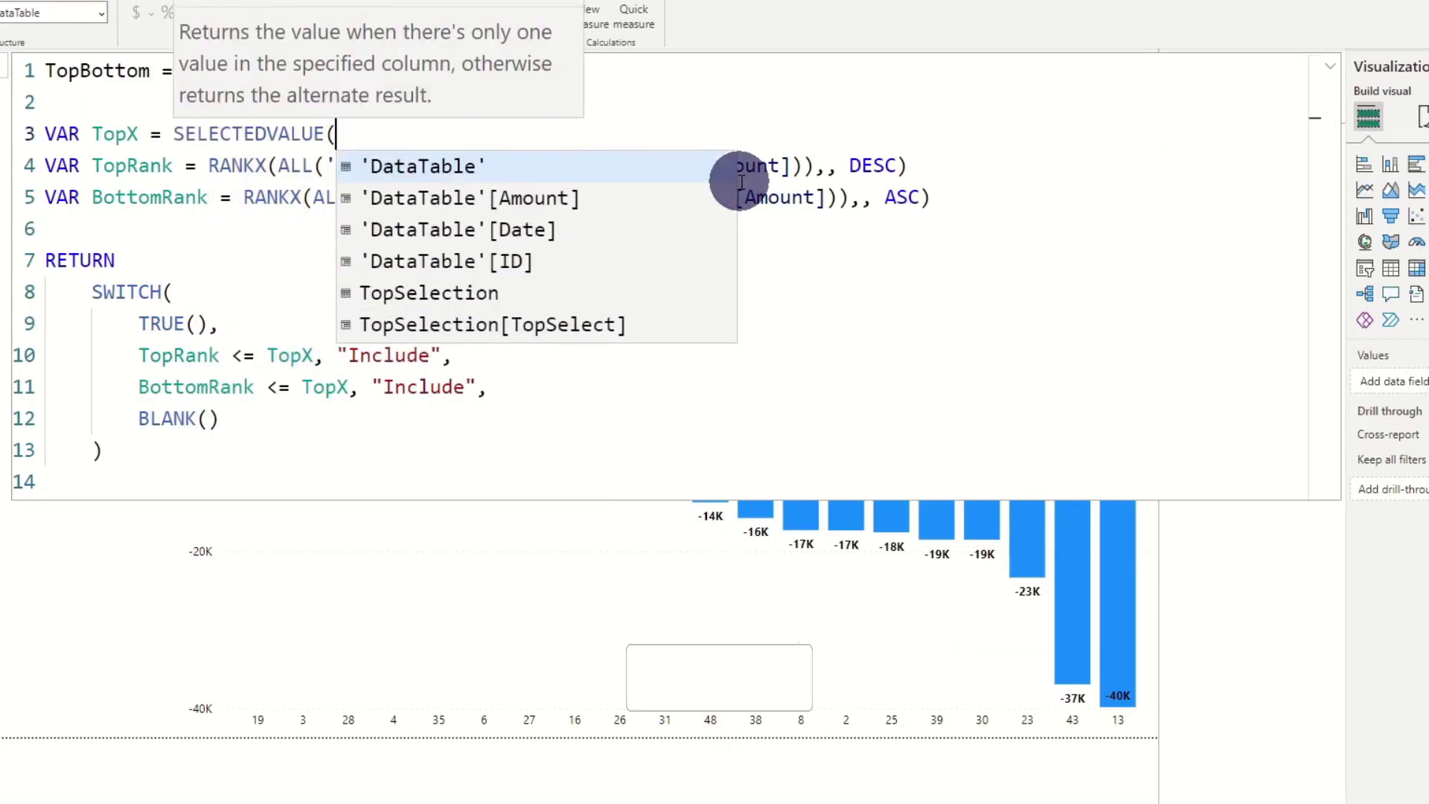
key(Down)
key(Down)
key(Down)
key(Down)
key(Down)
key(Tab)
text(,)
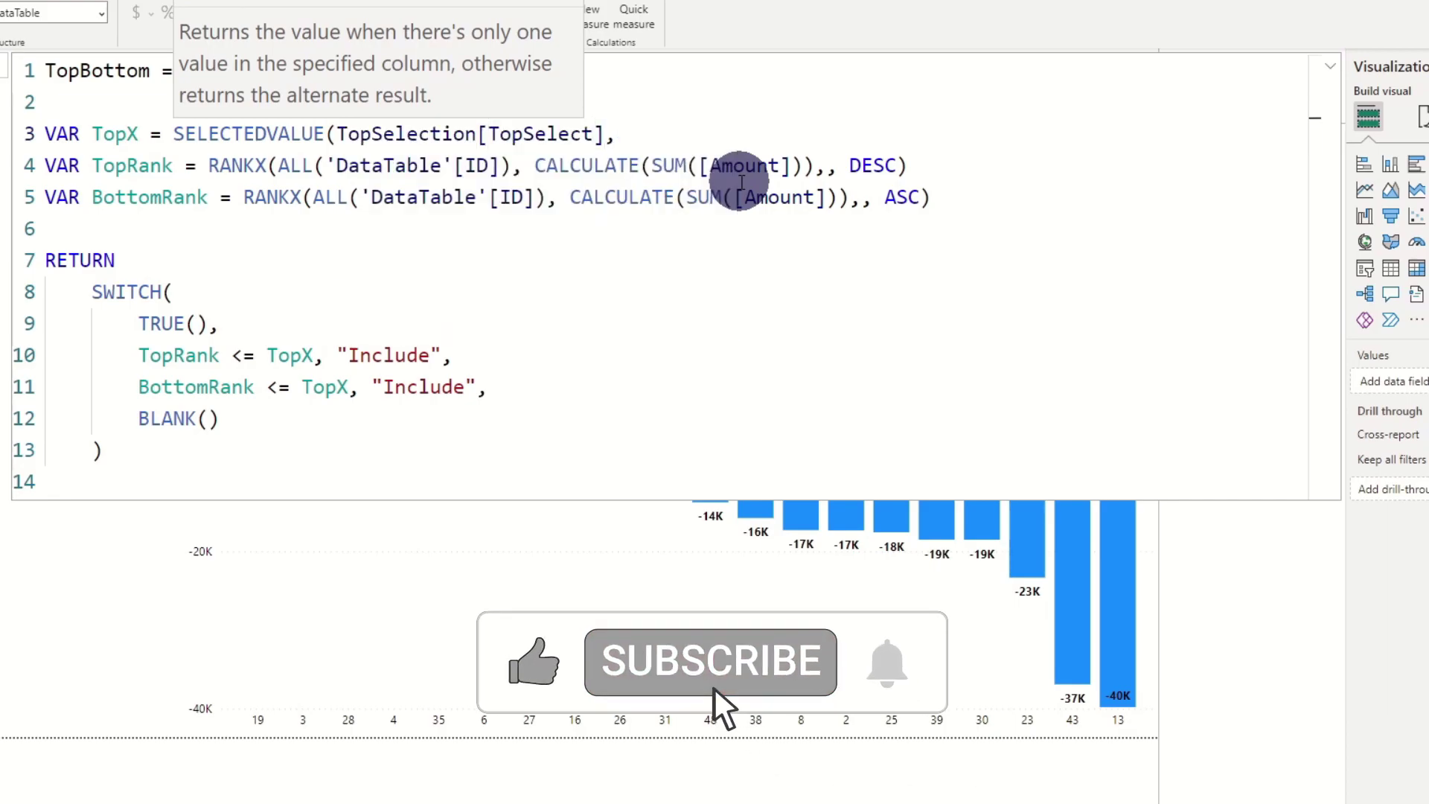
text( 10))
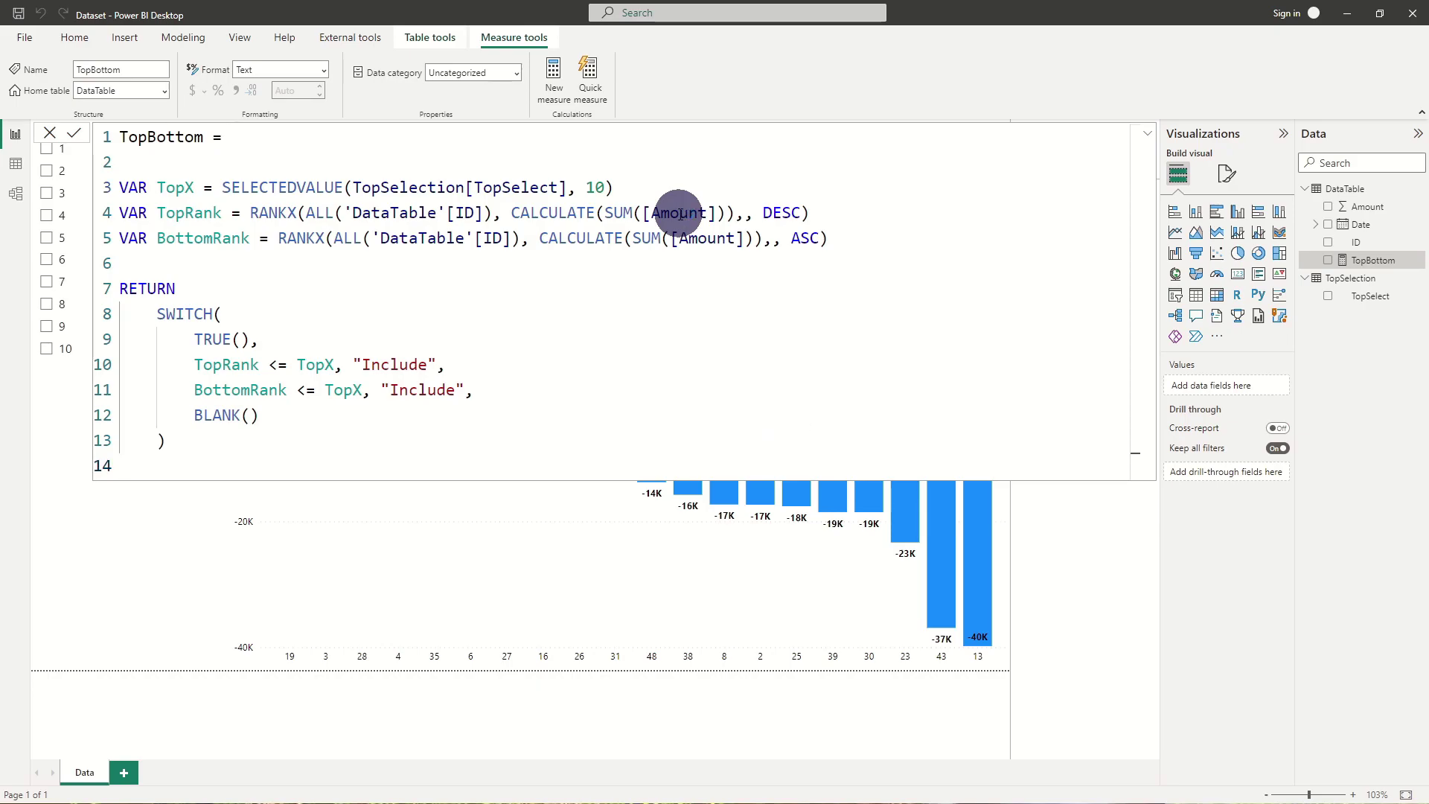
click(1147, 133)
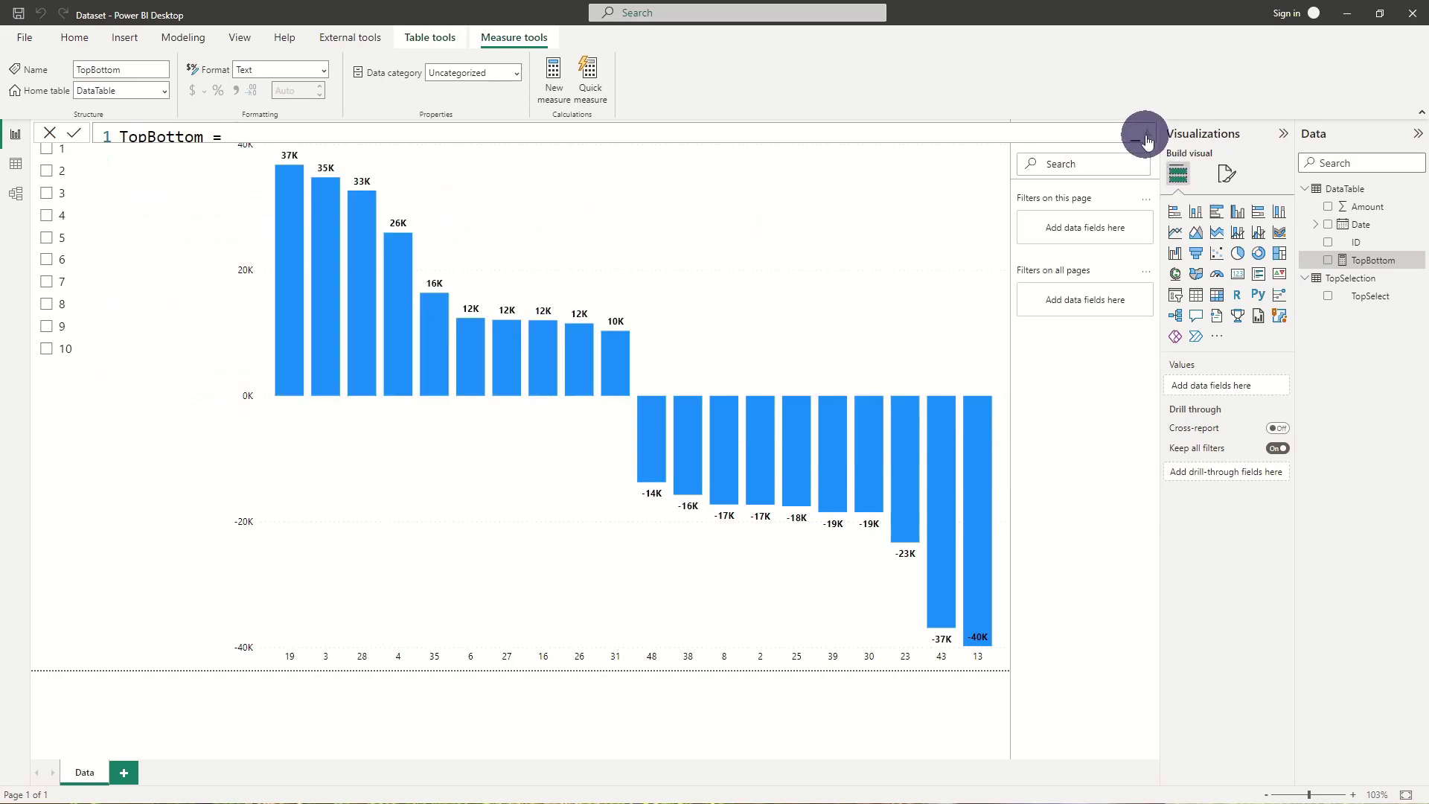
- Test slicer values 5, 6 and 7, then select the bar chart
click(60, 238)
click(47, 260)
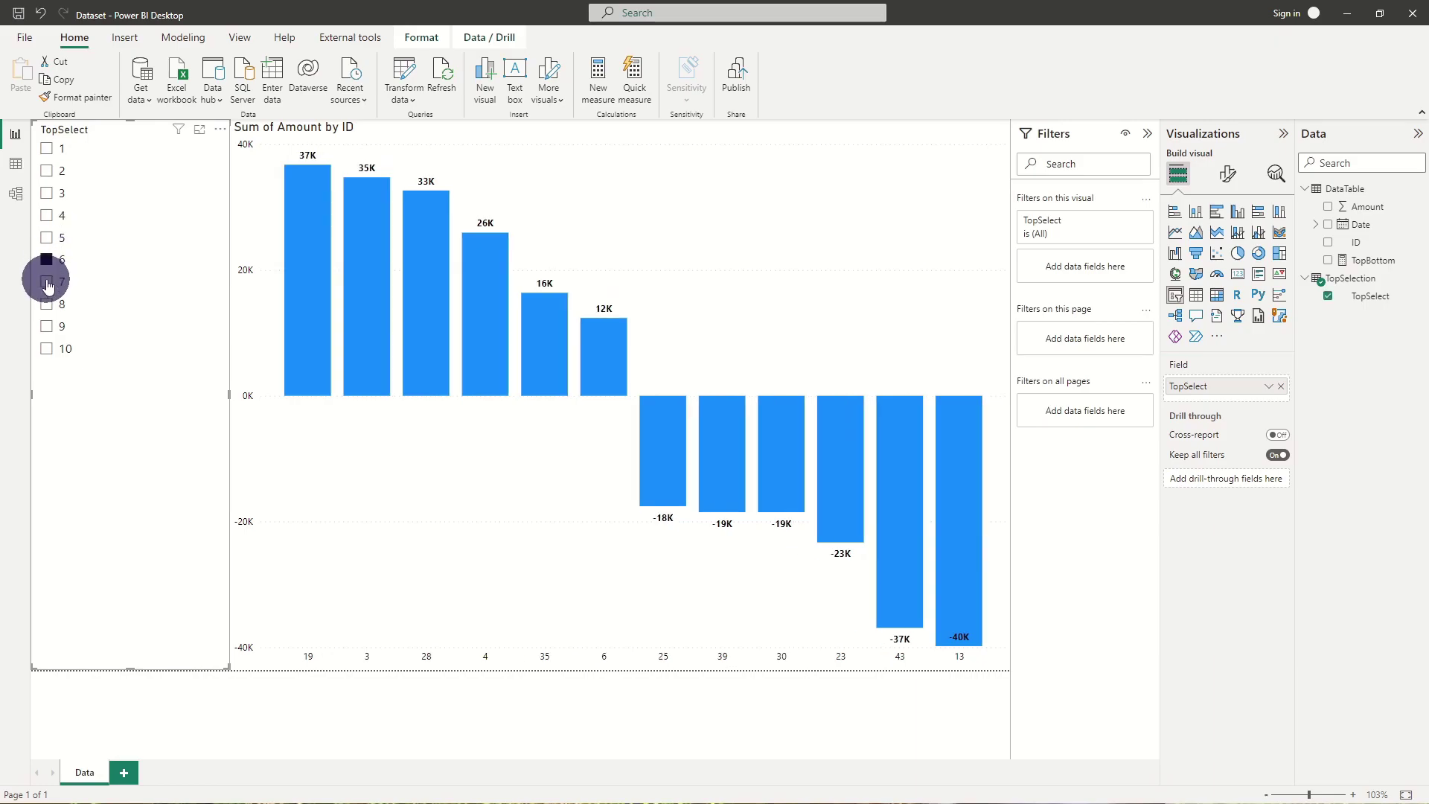
click(47, 283)
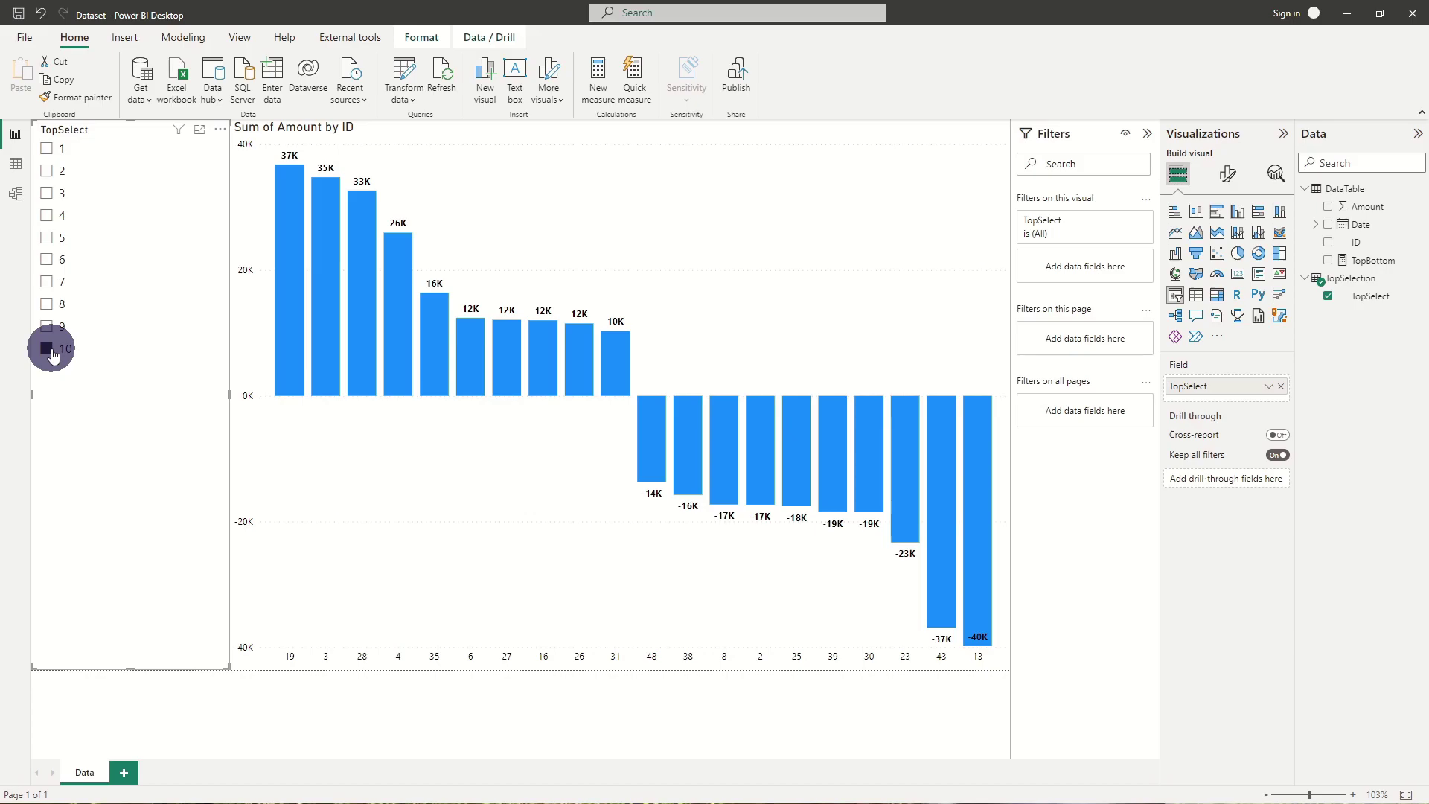
click(689, 282)
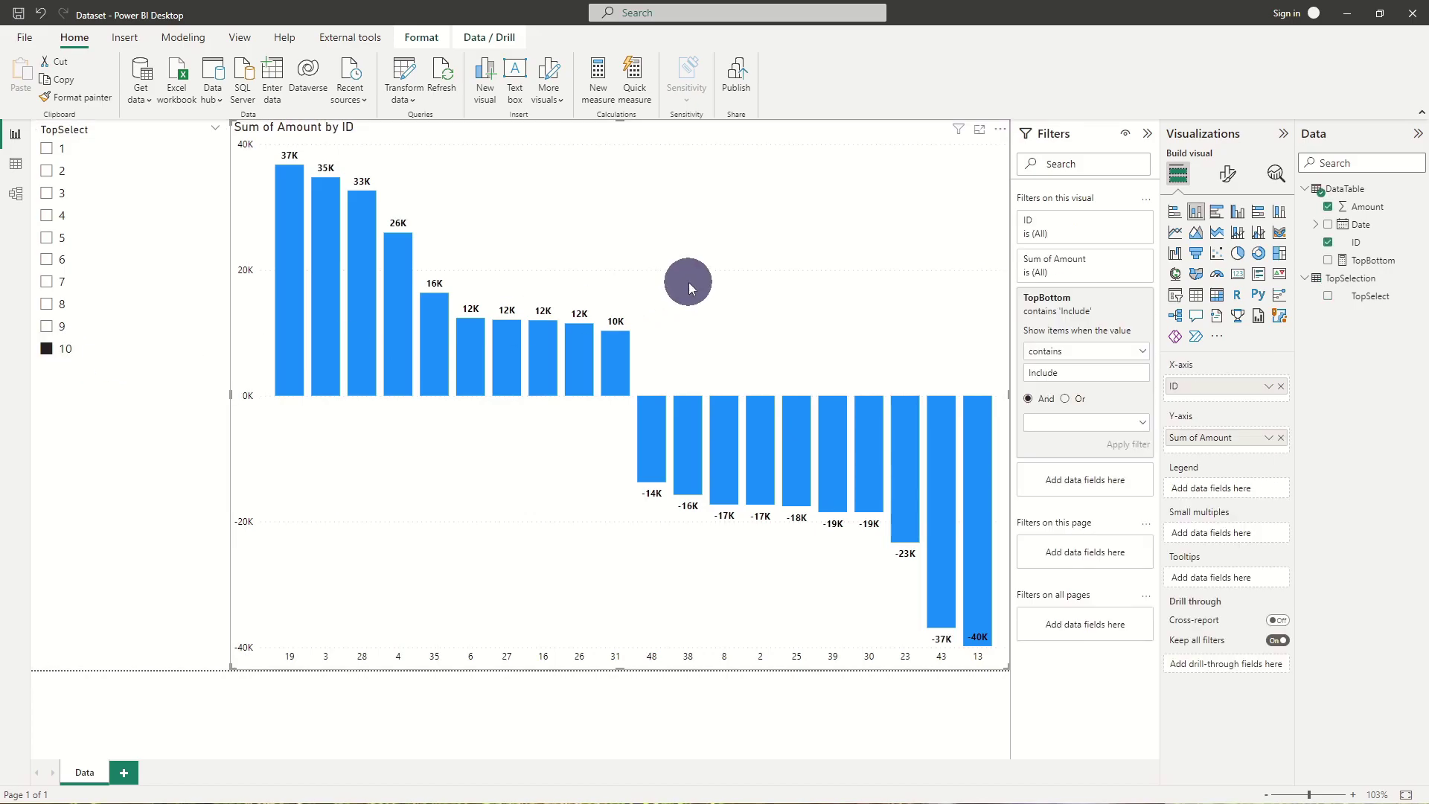
- Set up rule-based conditional column colours based on the Amount field
click(1229, 178)
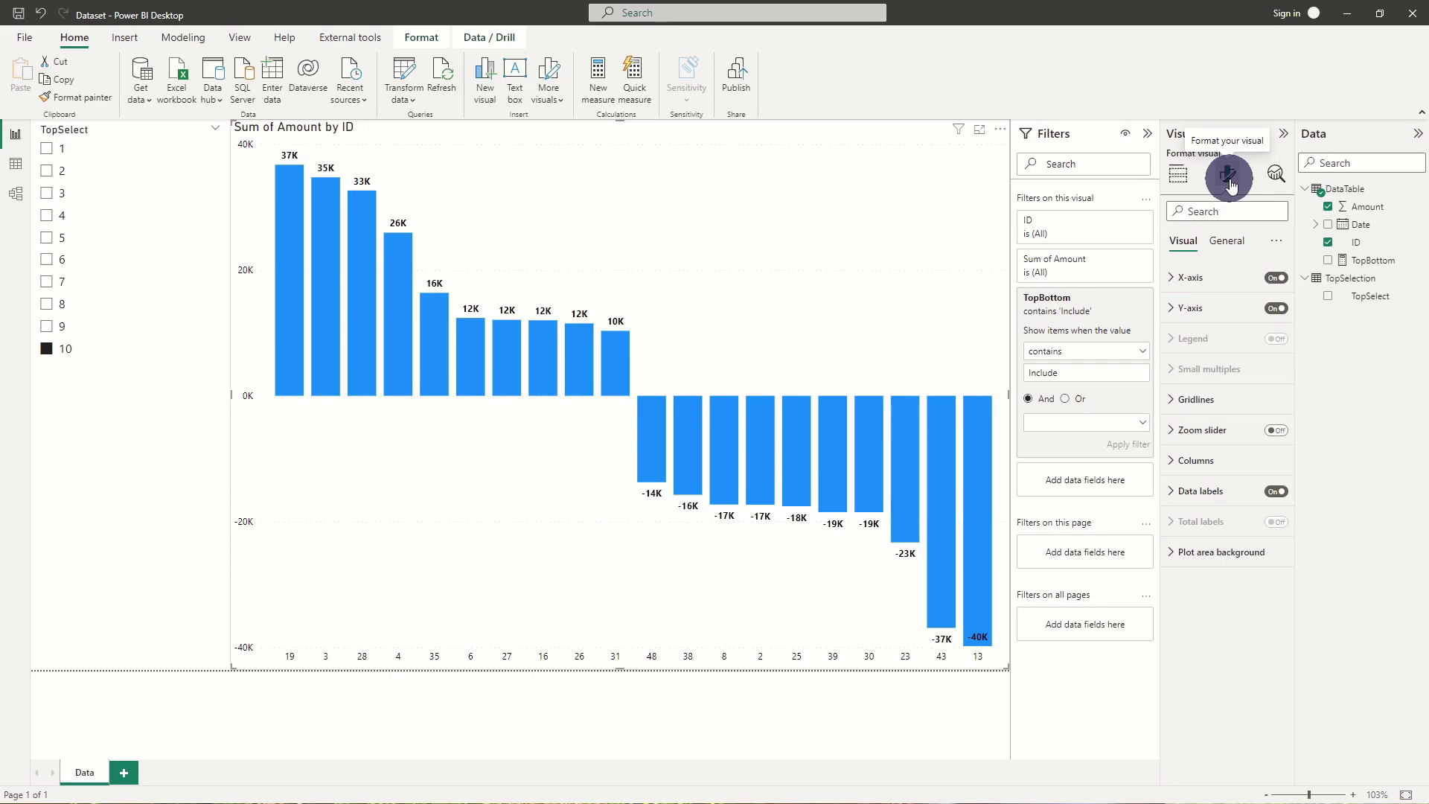
click(1219, 462)
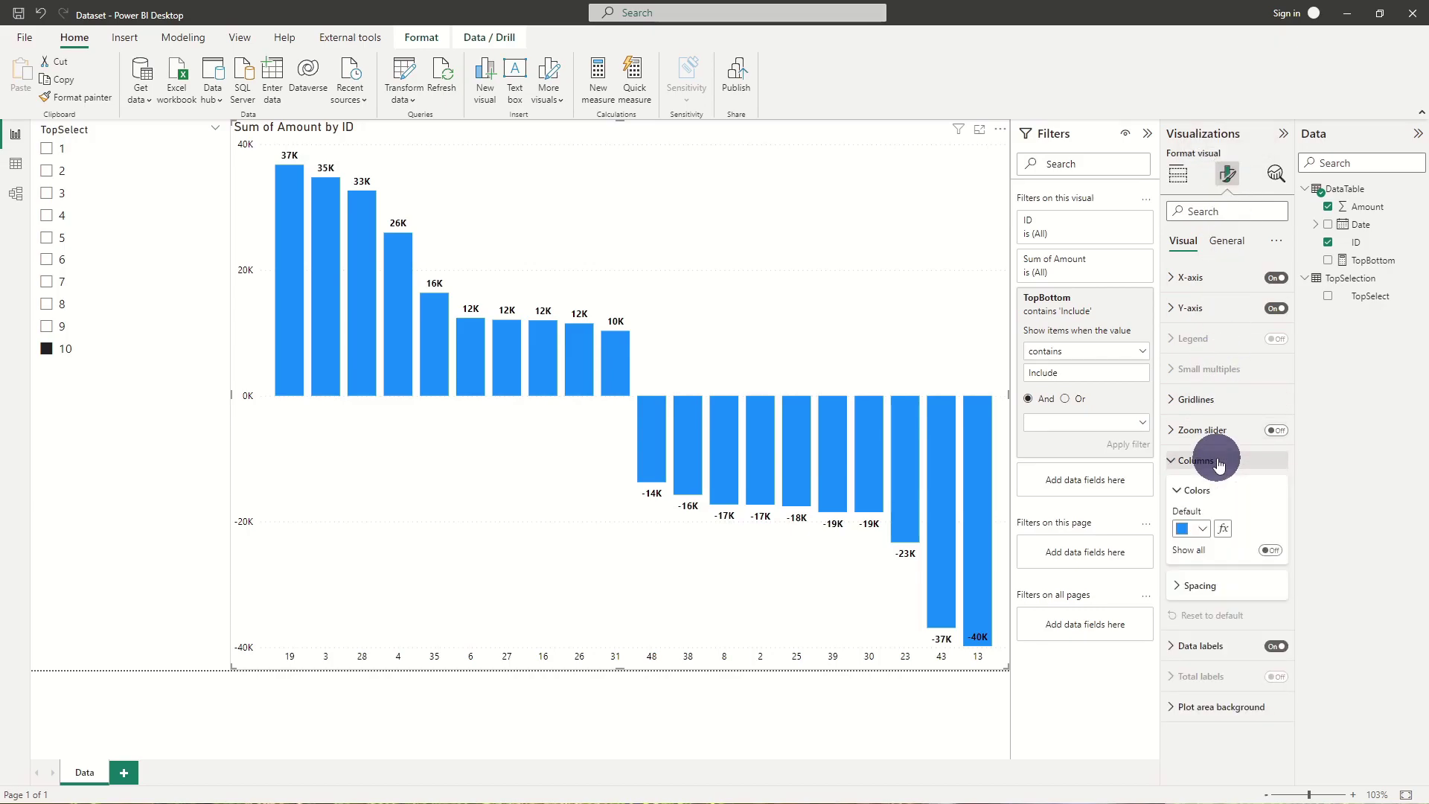
click(1223, 530)
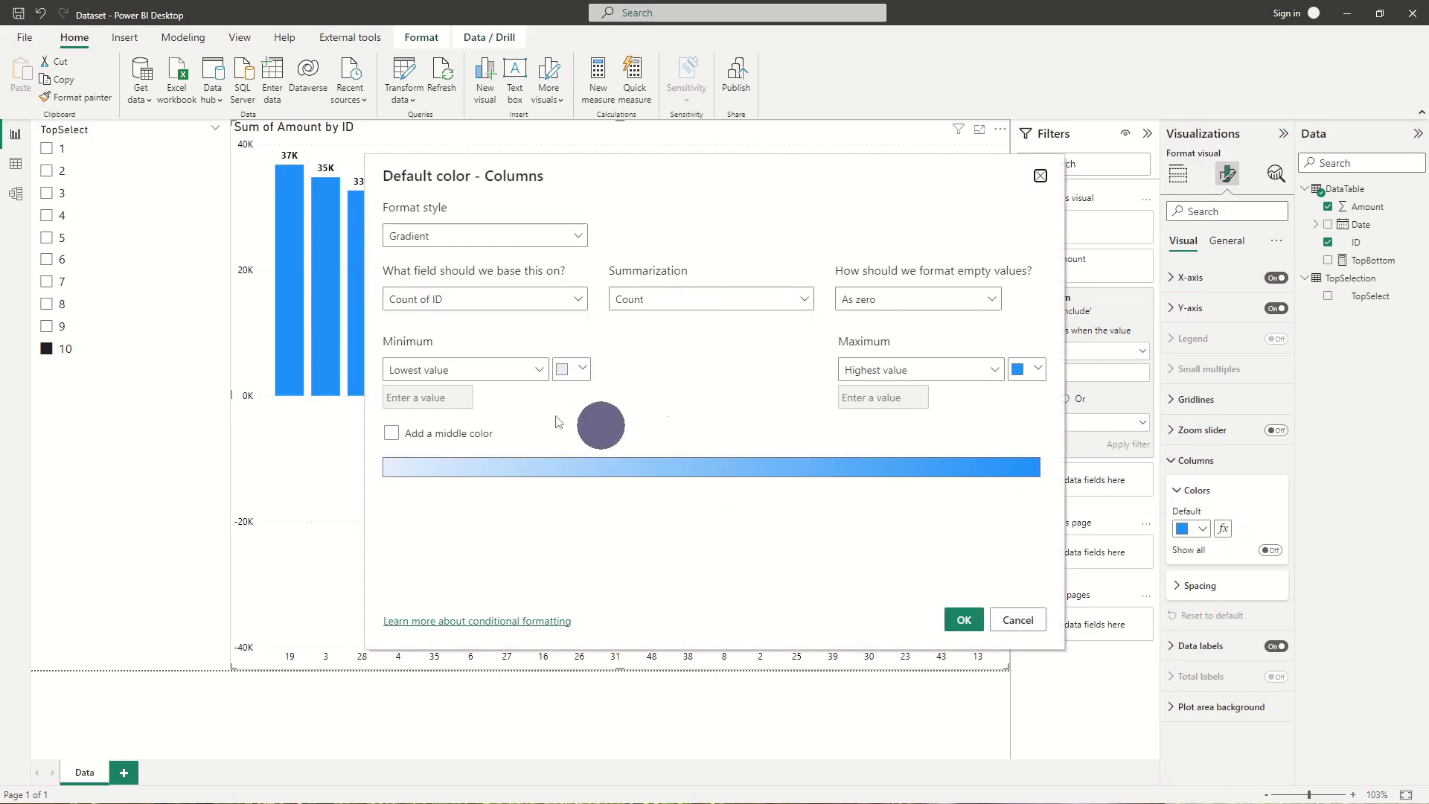
click(457, 251)
click(428, 282)
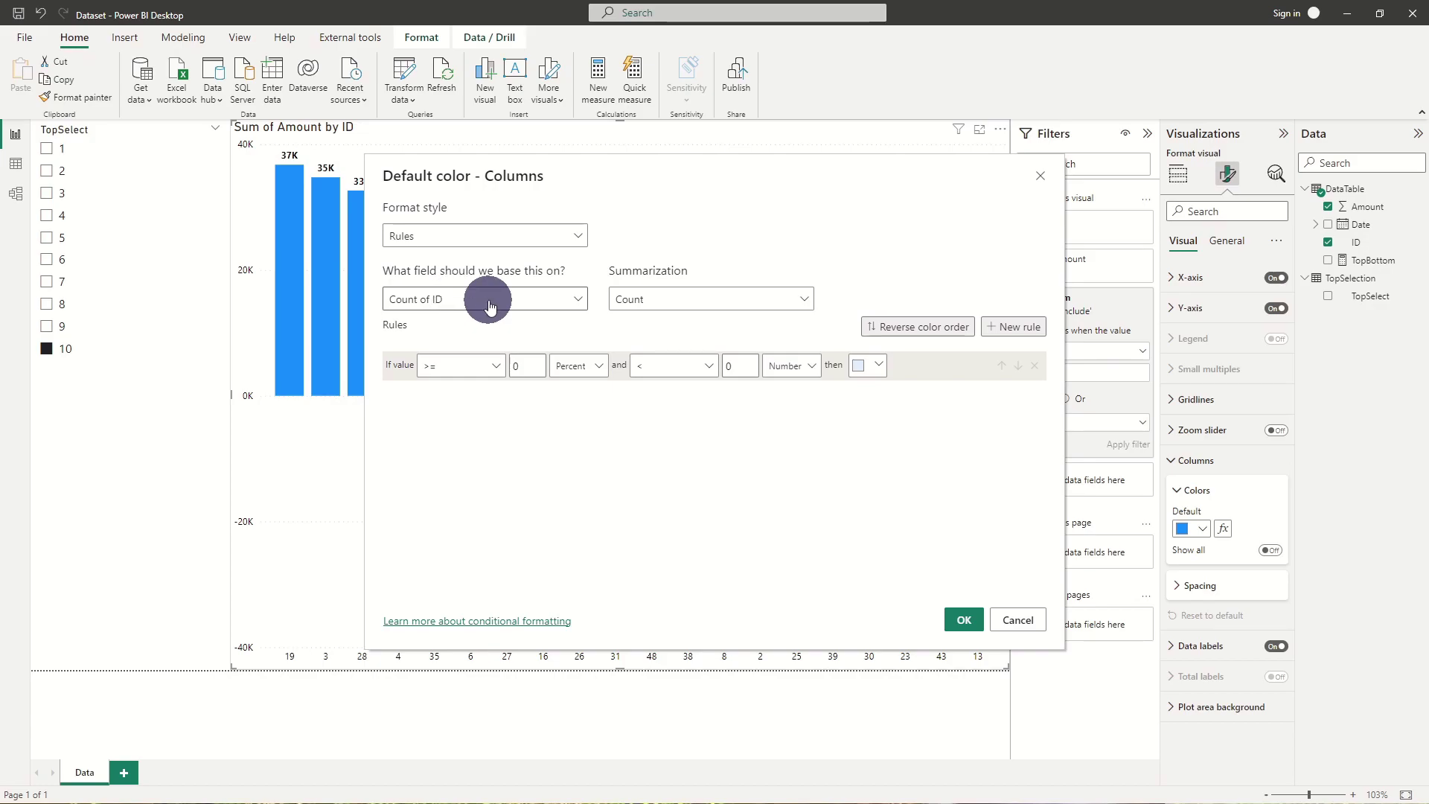
click(489, 299)
click(409, 350)
click(414, 364)
- Make the first rule colour values from 0 to 99999 green
click(578, 365)
click(573, 421)
click(869, 368)
click(813, 600)
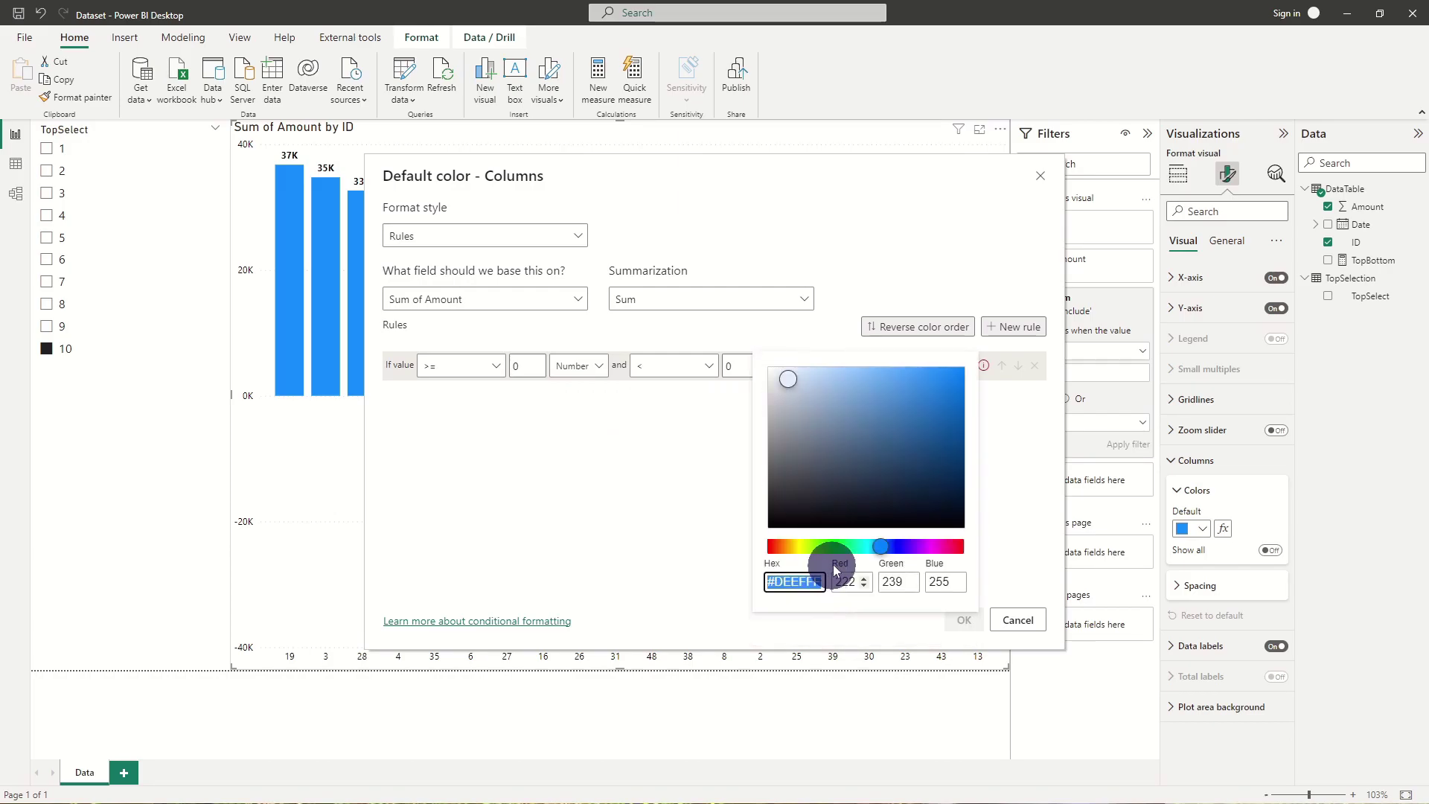
click(830, 546)
click(960, 409)
click(1011, 565)
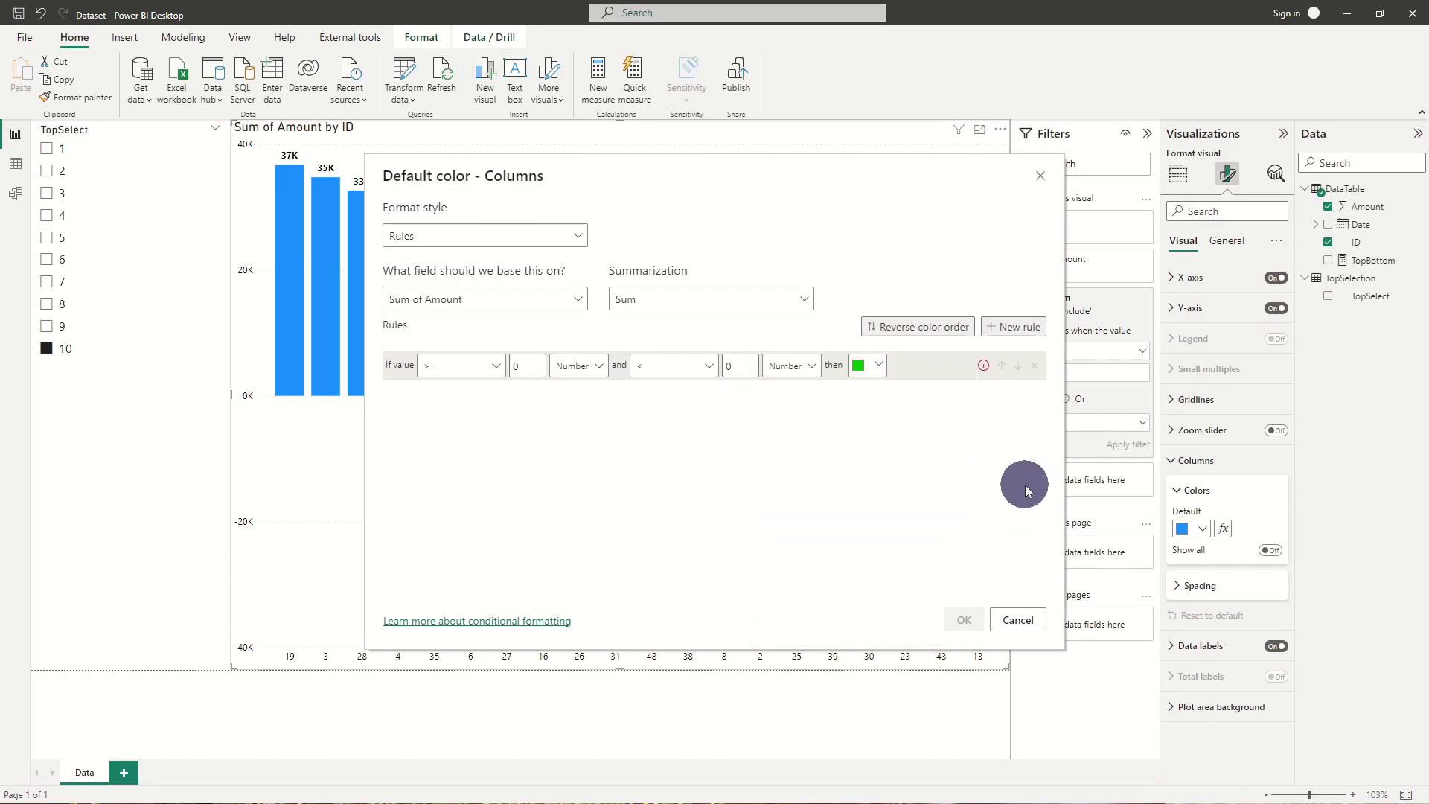
click(519, 366)
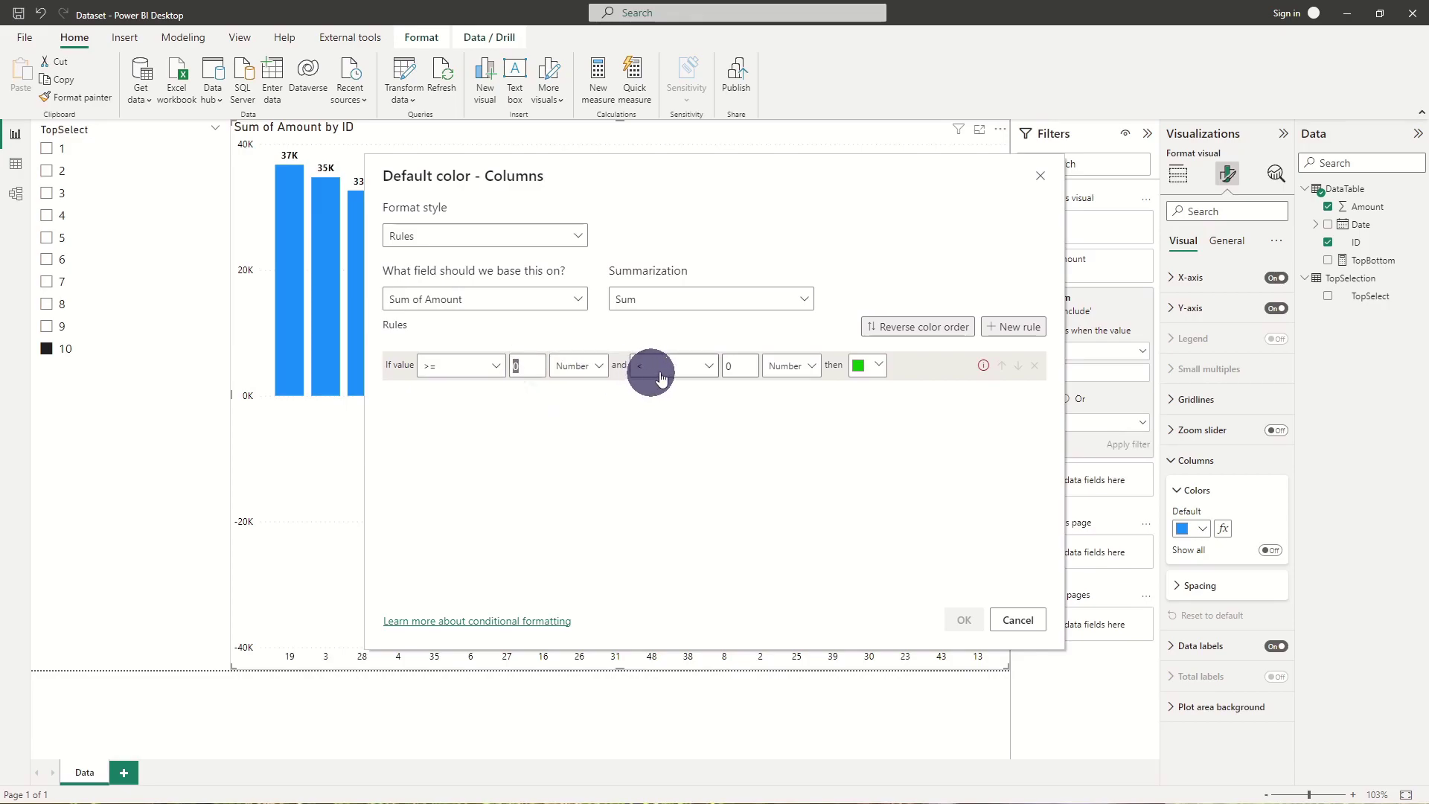
click(740, 365)
text(99999)
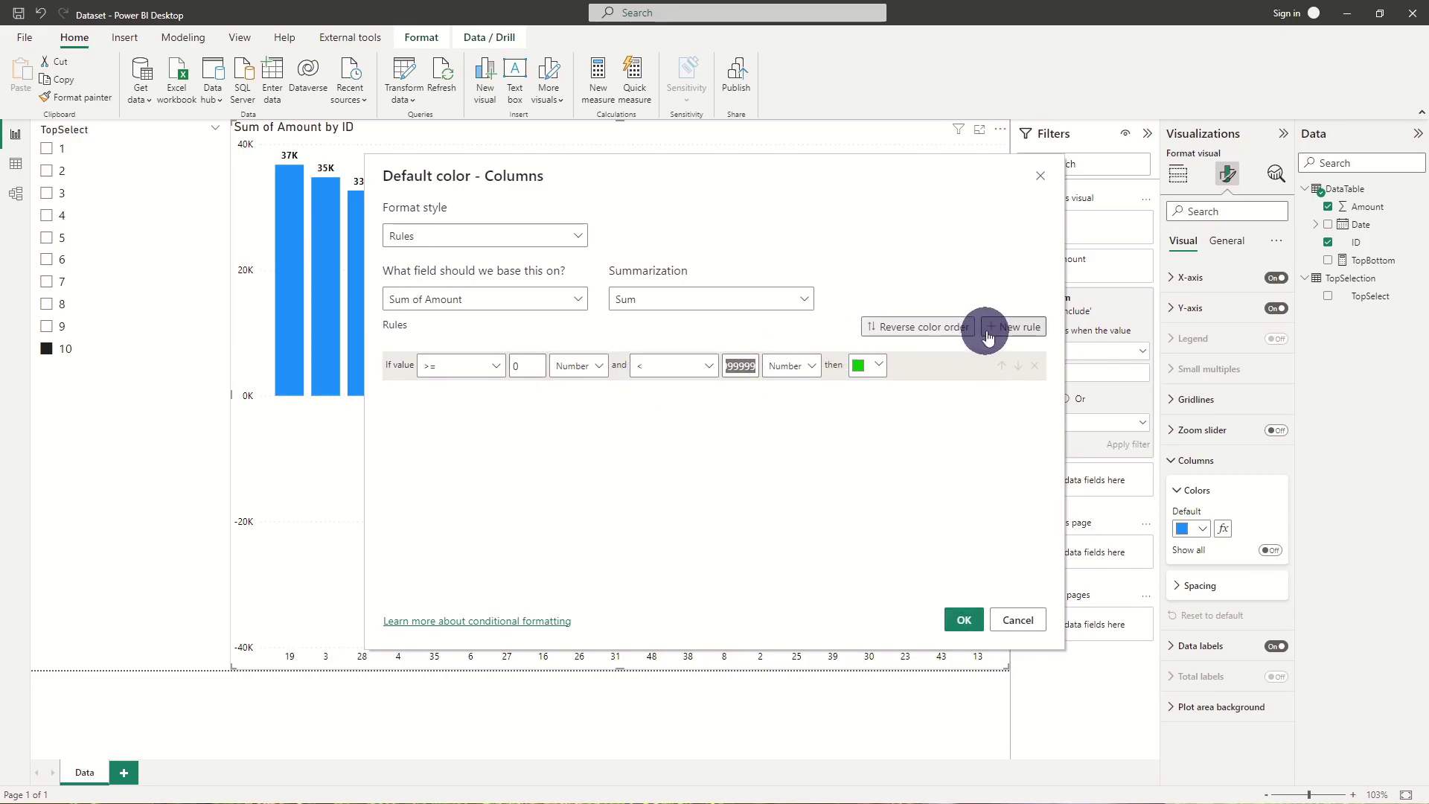
- Add a second rule colouring values from -99999 to 0 red, and apply the rules
click(1004, 327)
click(535, 394)
text(-99999)
click(576, 395)
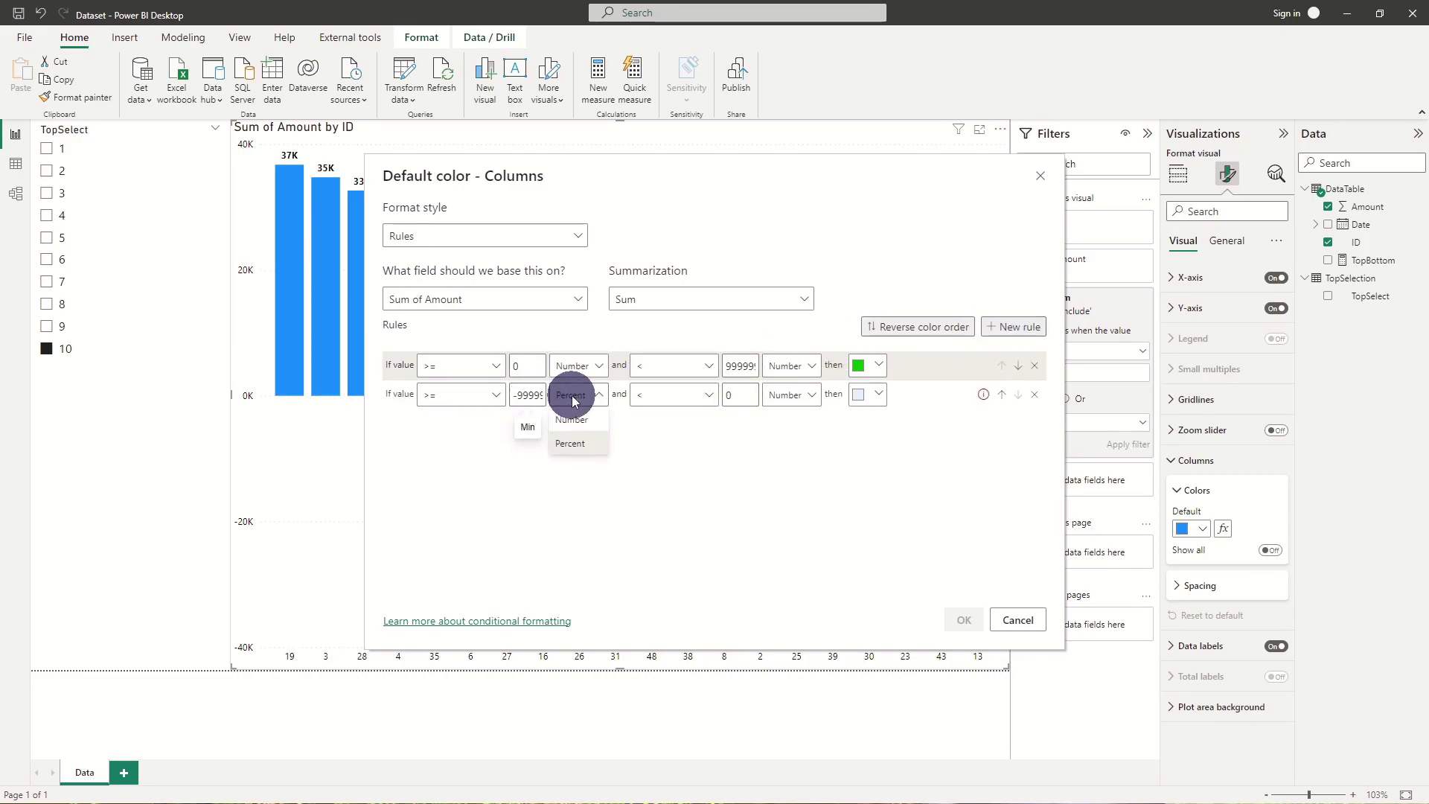
click(573, 446)
click(863, 394)
click(828, 447)
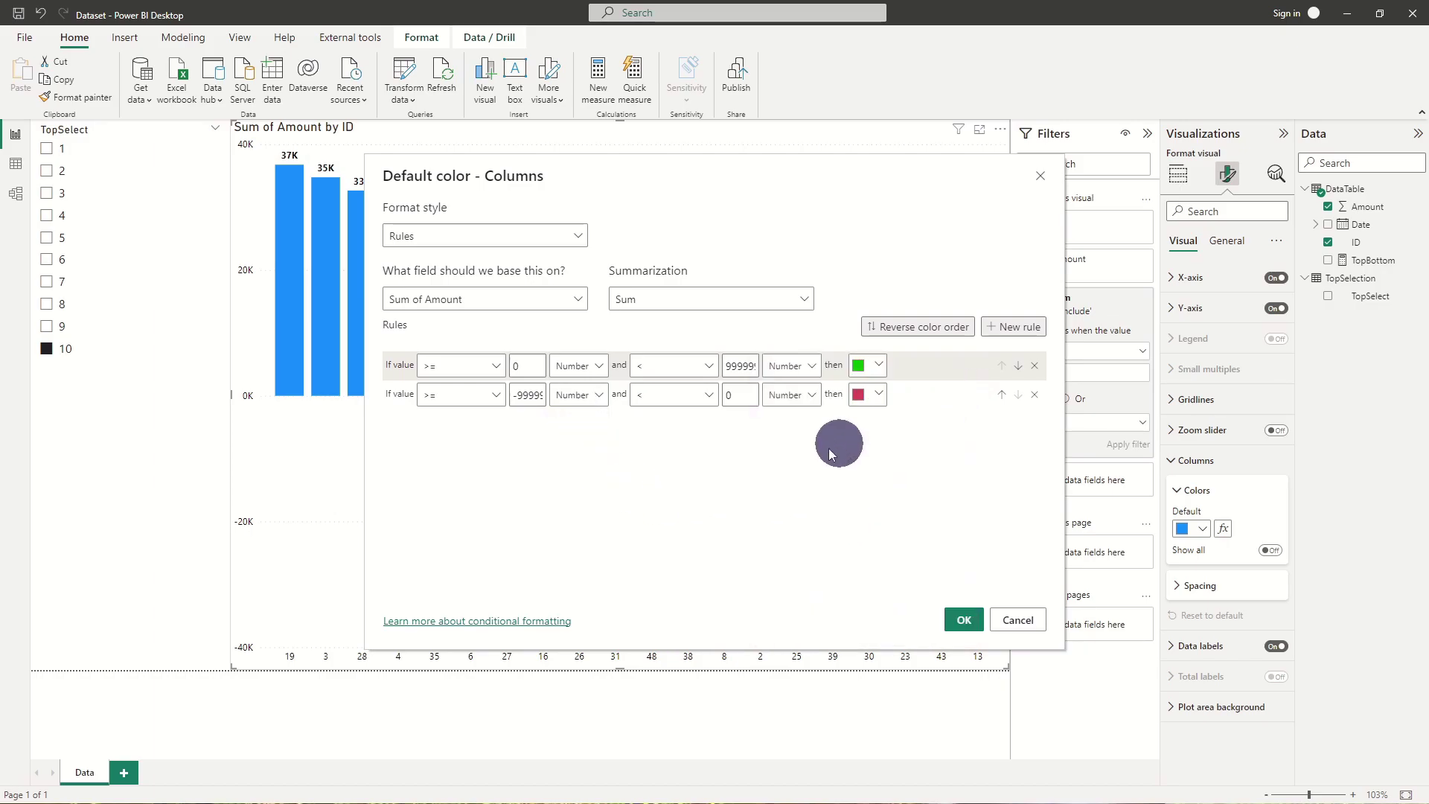
click(962, 619)
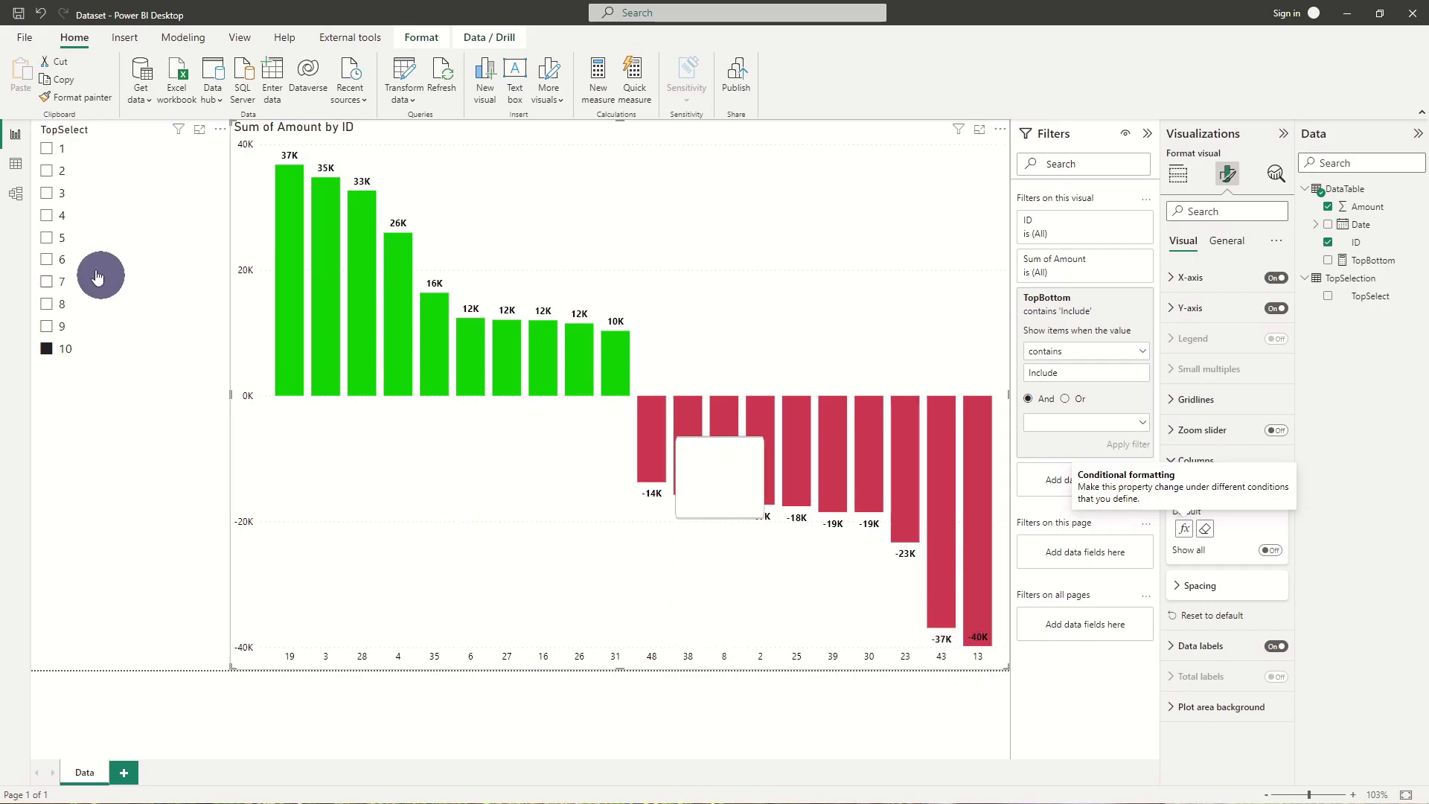
click(46, 259)
click(46, 238)
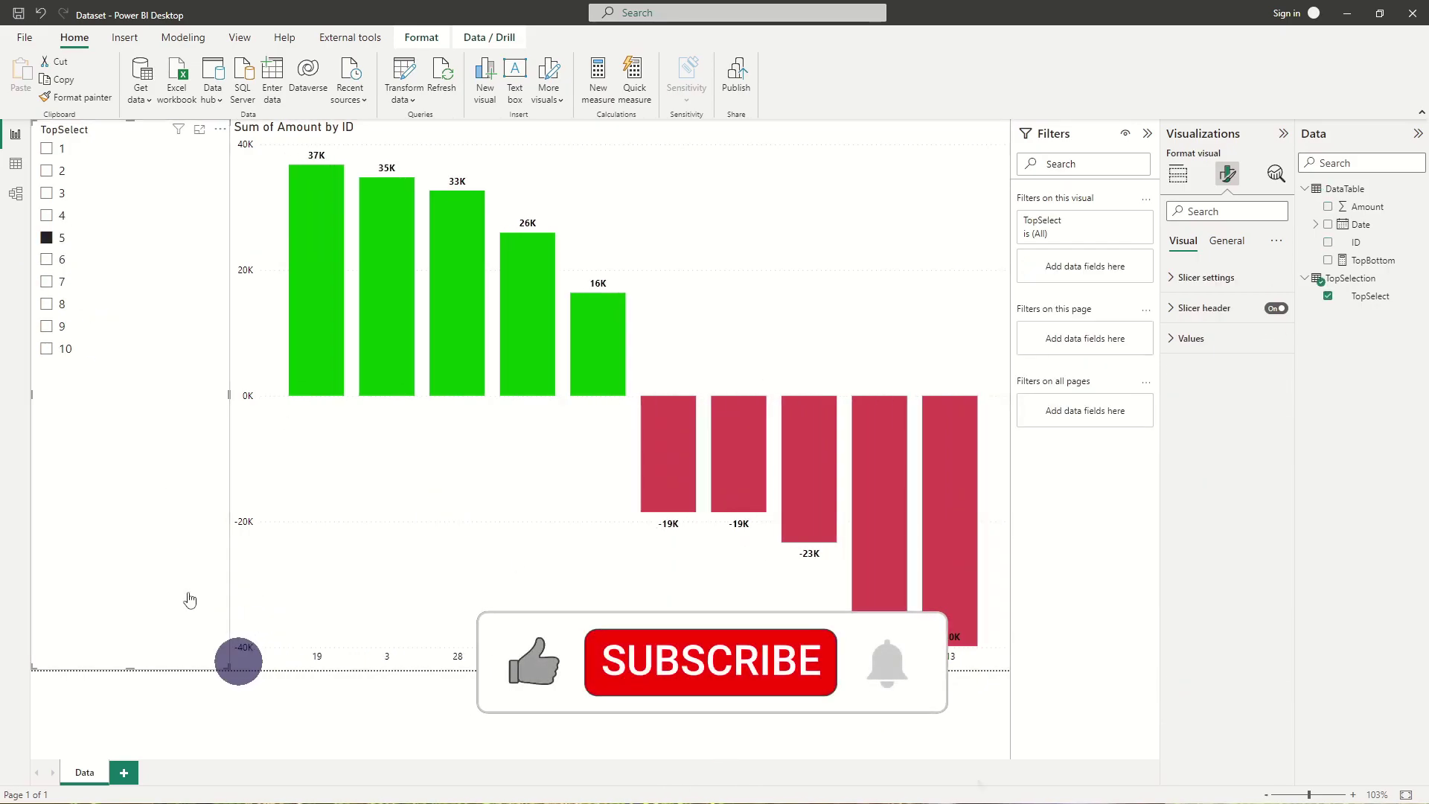
click(46, 349)
click(337, 711)
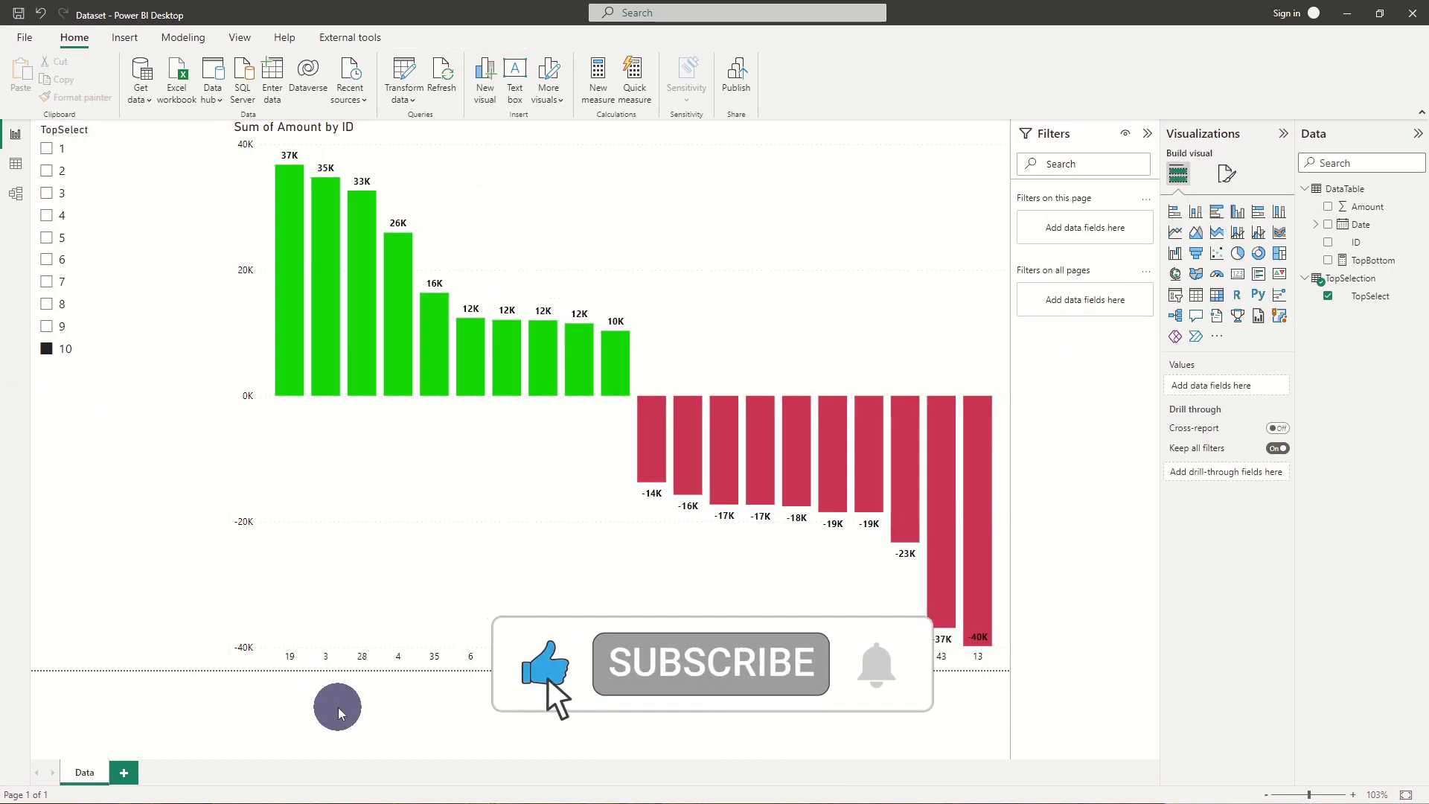